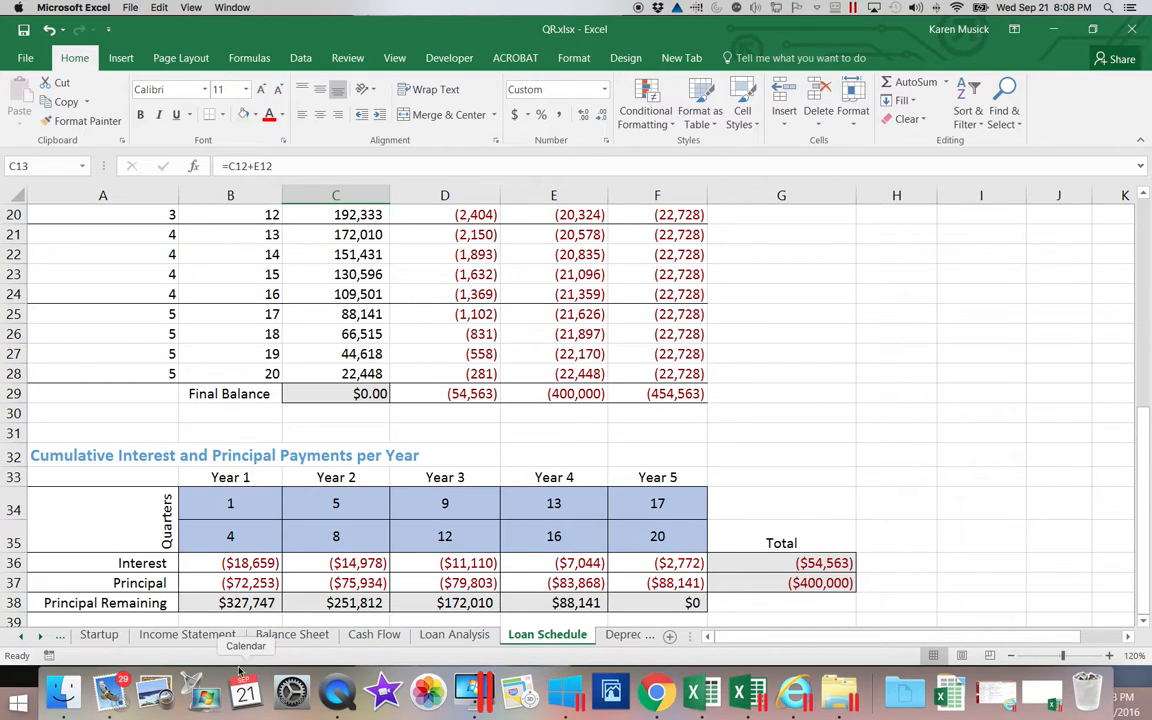
On the Startup sheet, set Long-Term Assets under Required Assets to 200,000.
left_click(101, 635)
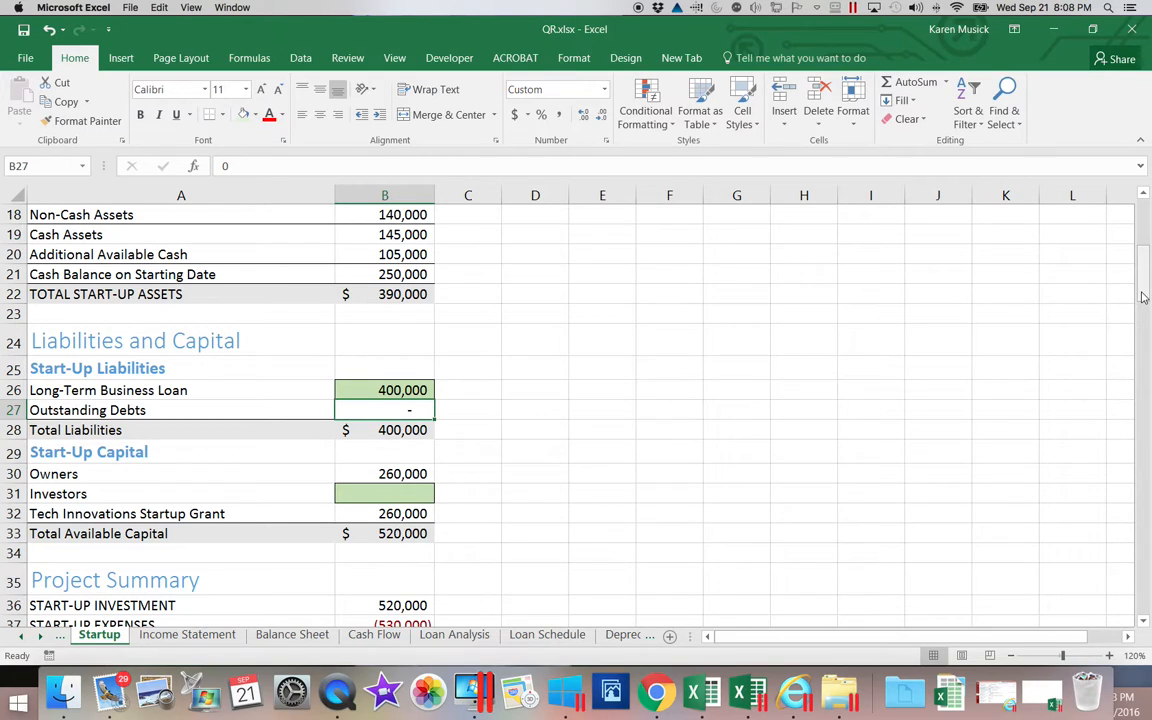
left_click_drag(1143, 297, 1140, 205)
left_click(418, 512)
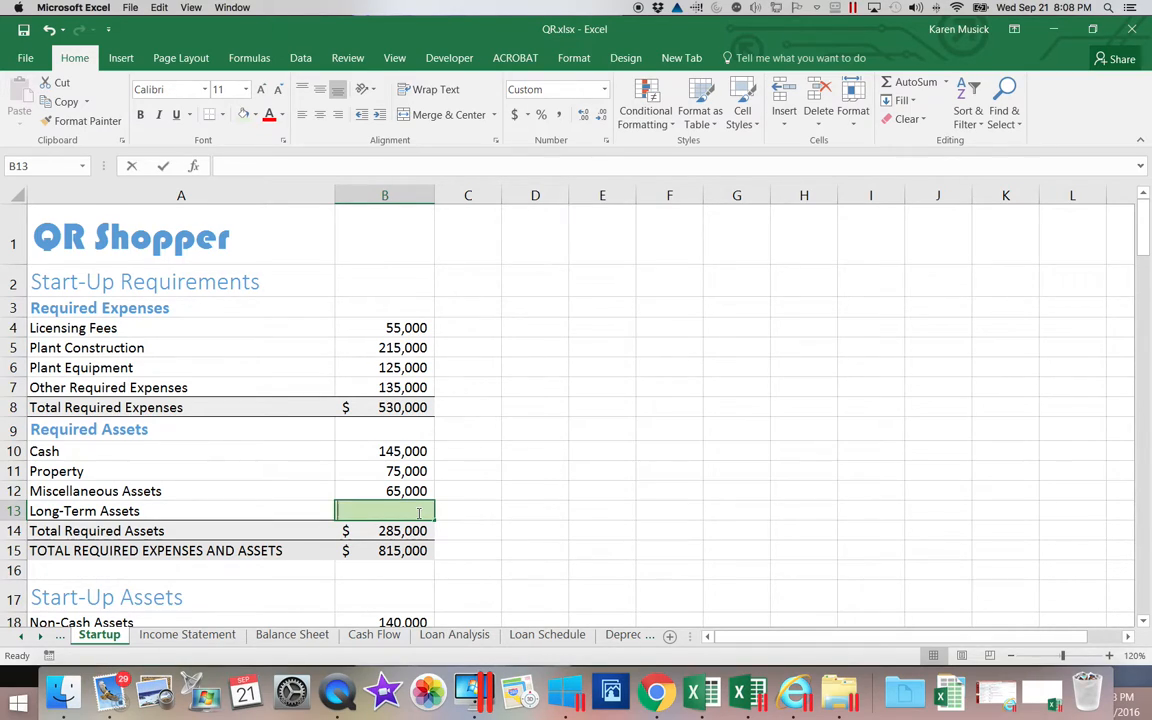
type("200,000")
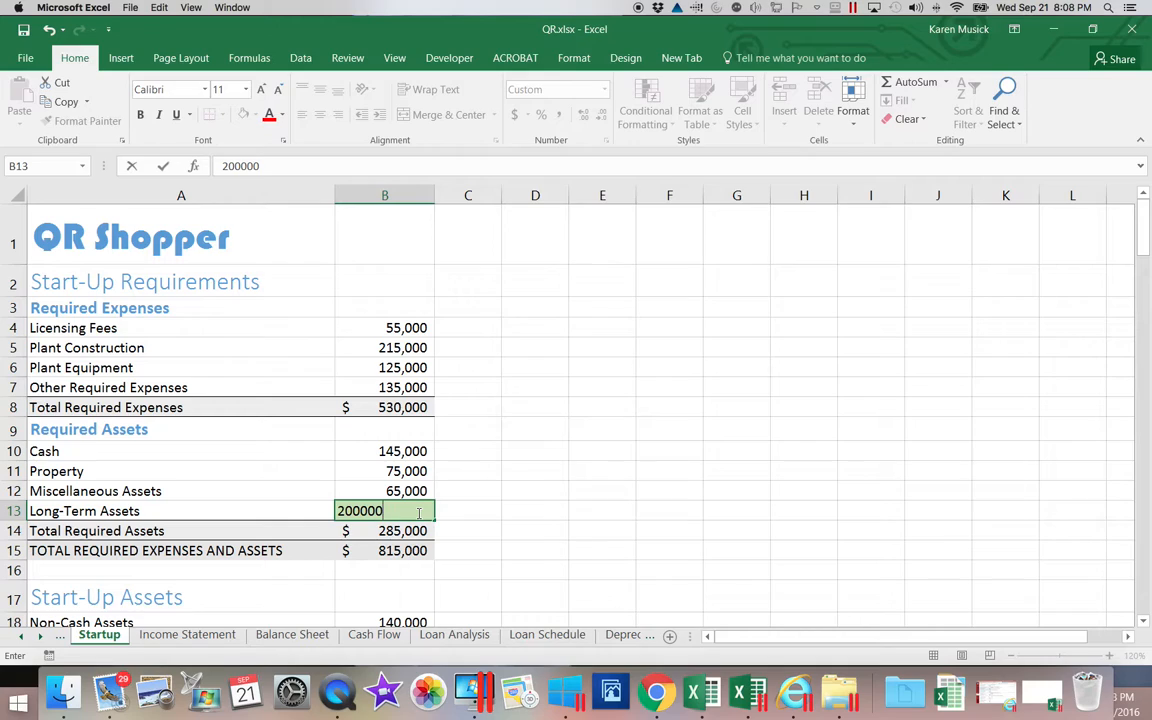
key("Return")
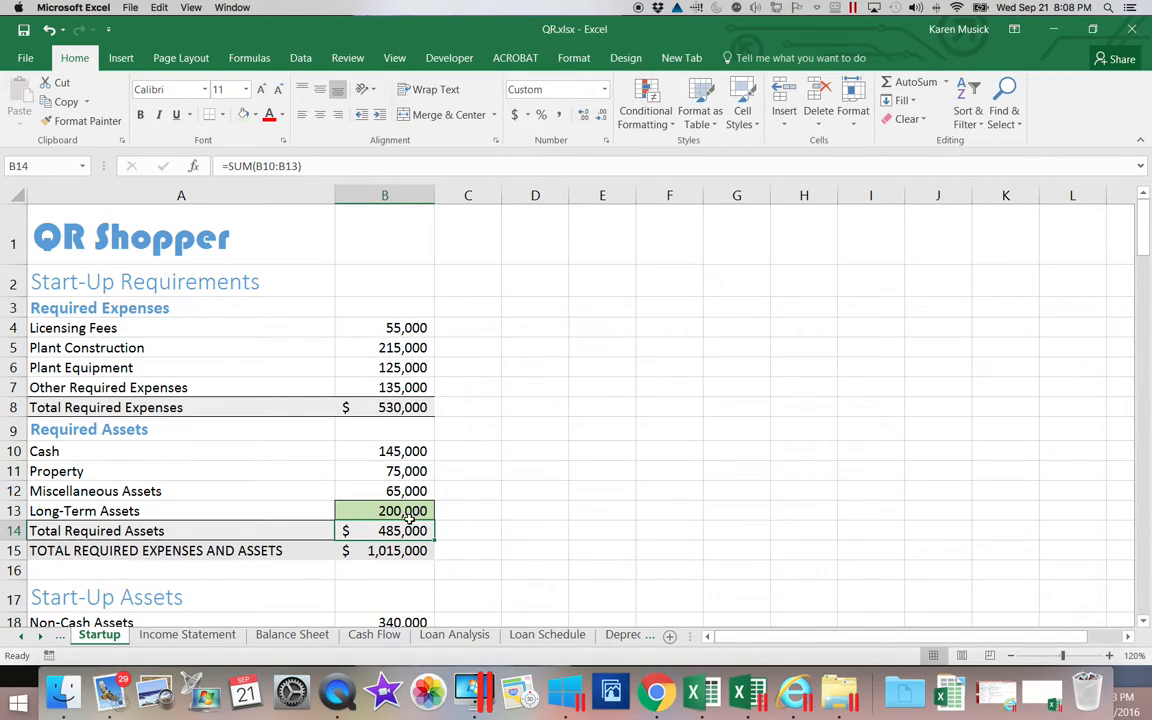
On the Depreciation sheet, link the Long-Term Assets (Cost) cell B4 to the Startup sheet's Long-Term Assets with =Startup!B13.
scroll(380, 500, "right", 3)
left_click(620, 635)
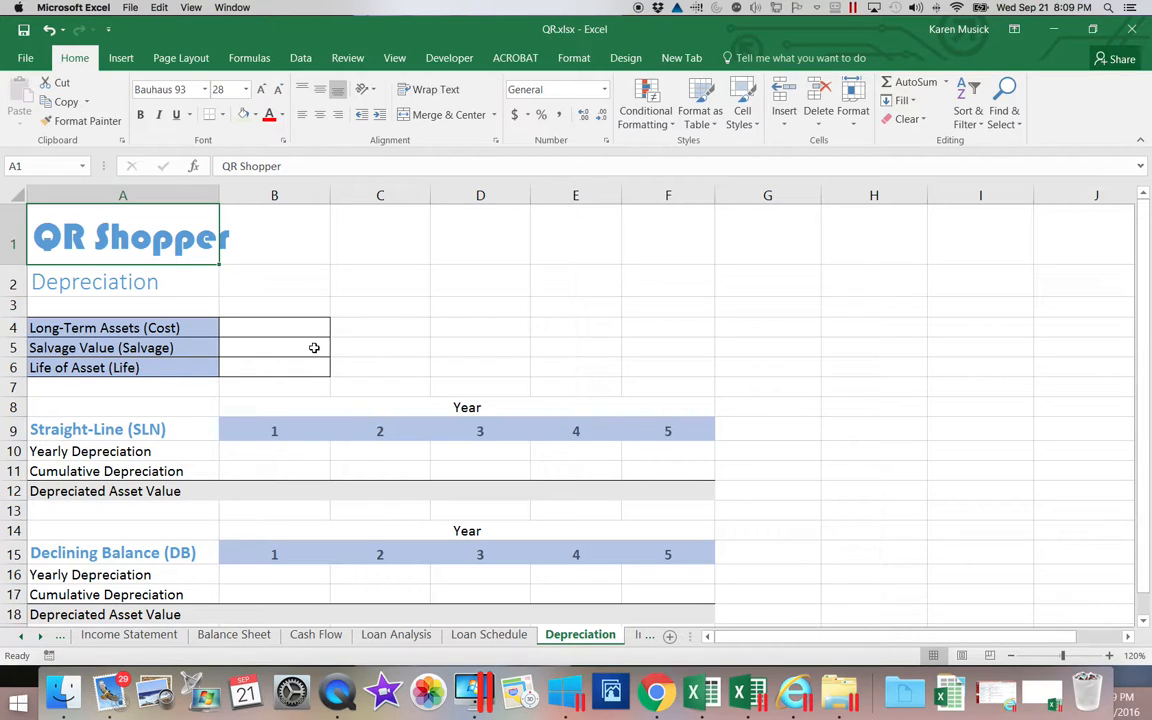
scroll(312, 346, "right", 3)
left_click_drag(818, 641, 735, 638)
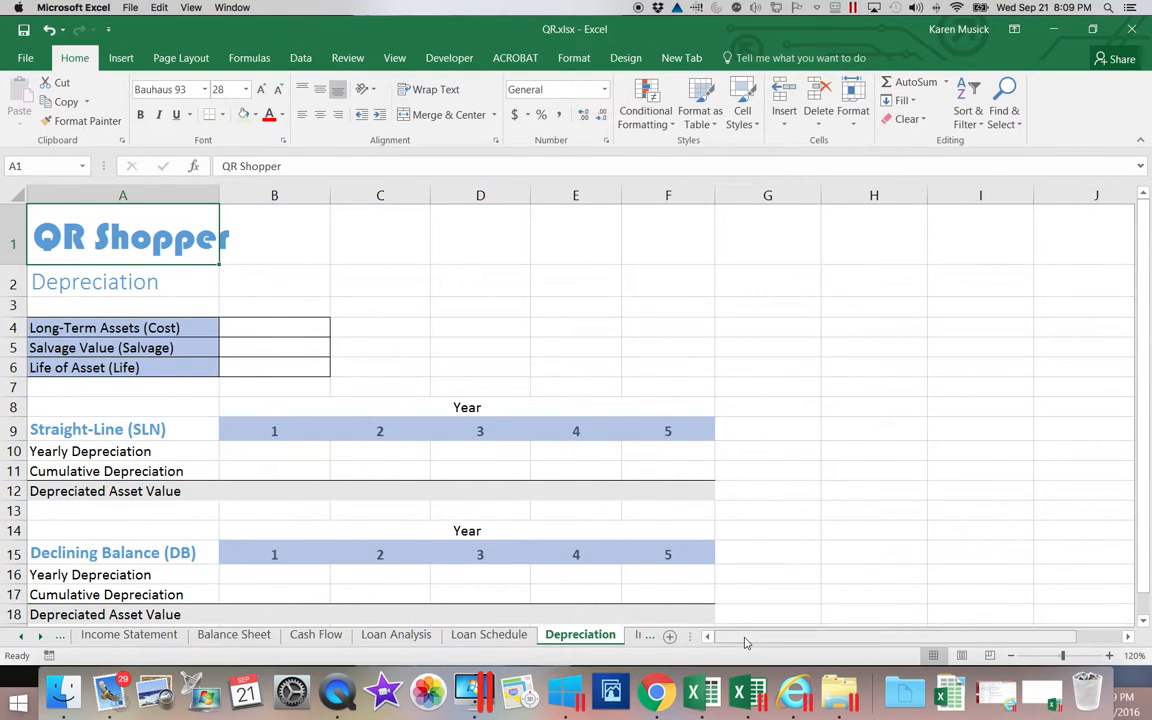
left_click(285, 325)
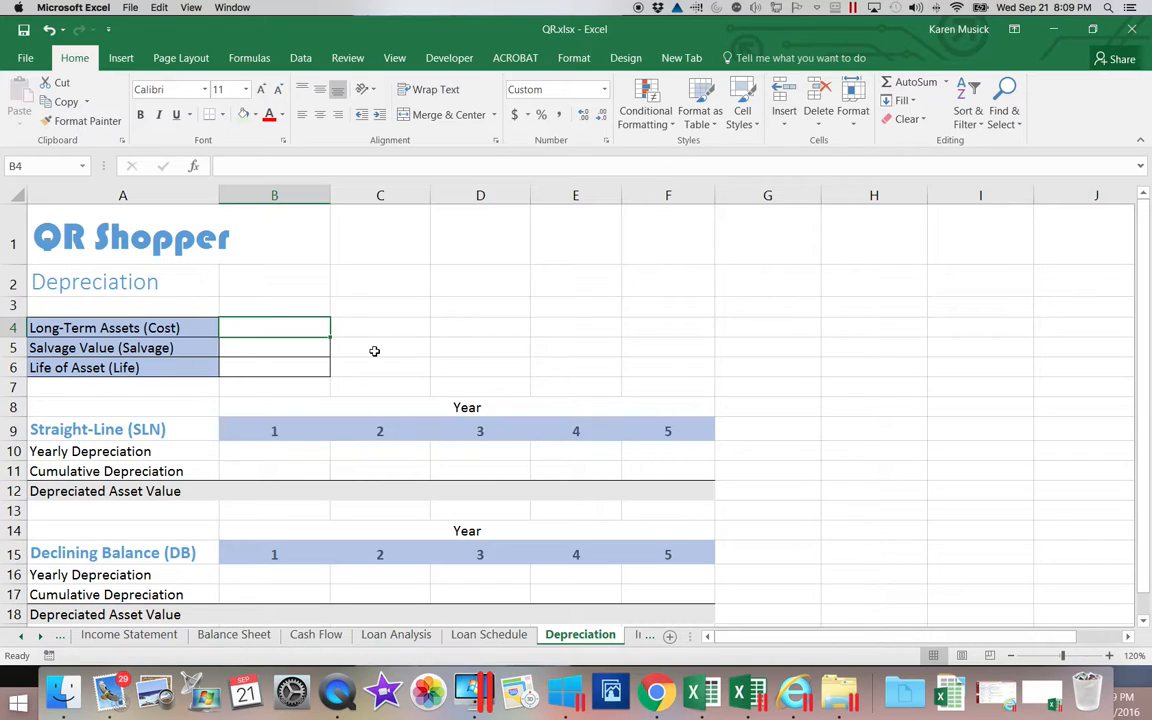
type("=")
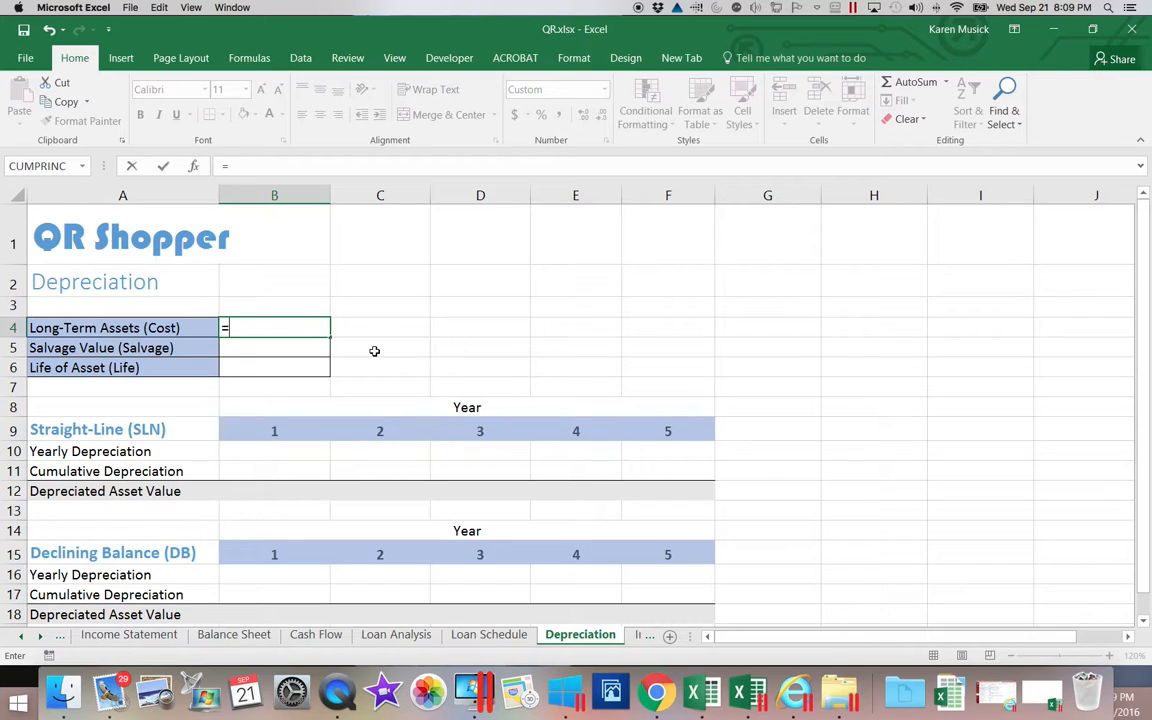
scroll(374, 351, "right", 3)
scroll(180, 553, "right", 2)
left_click(20, 636)
left_click(20, 636)
left_click(202, 636)
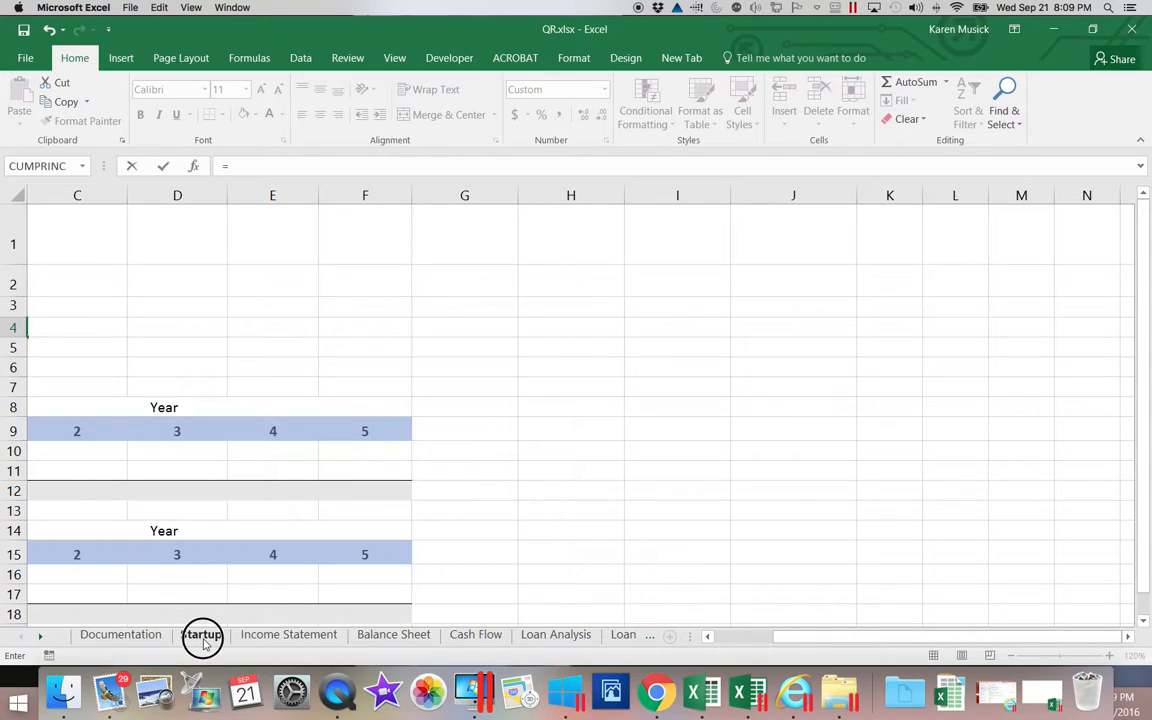
left_click_drag(760, 638, 707, 640)
left_click(412, 513)
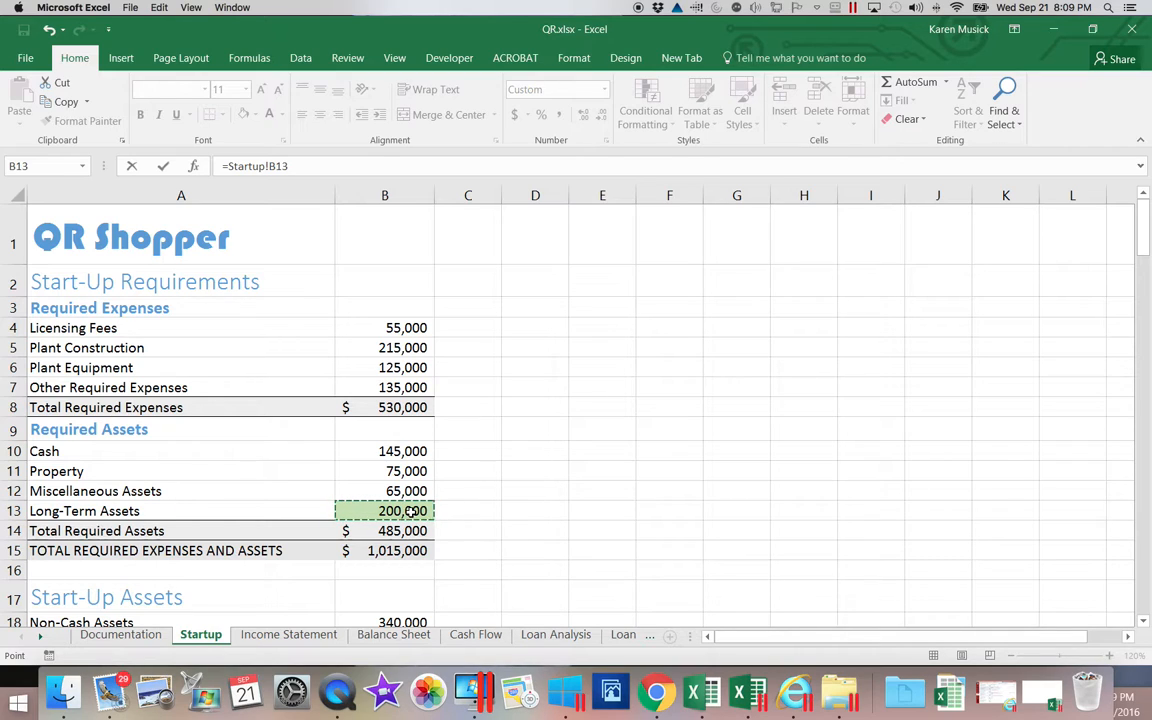
key("Return")
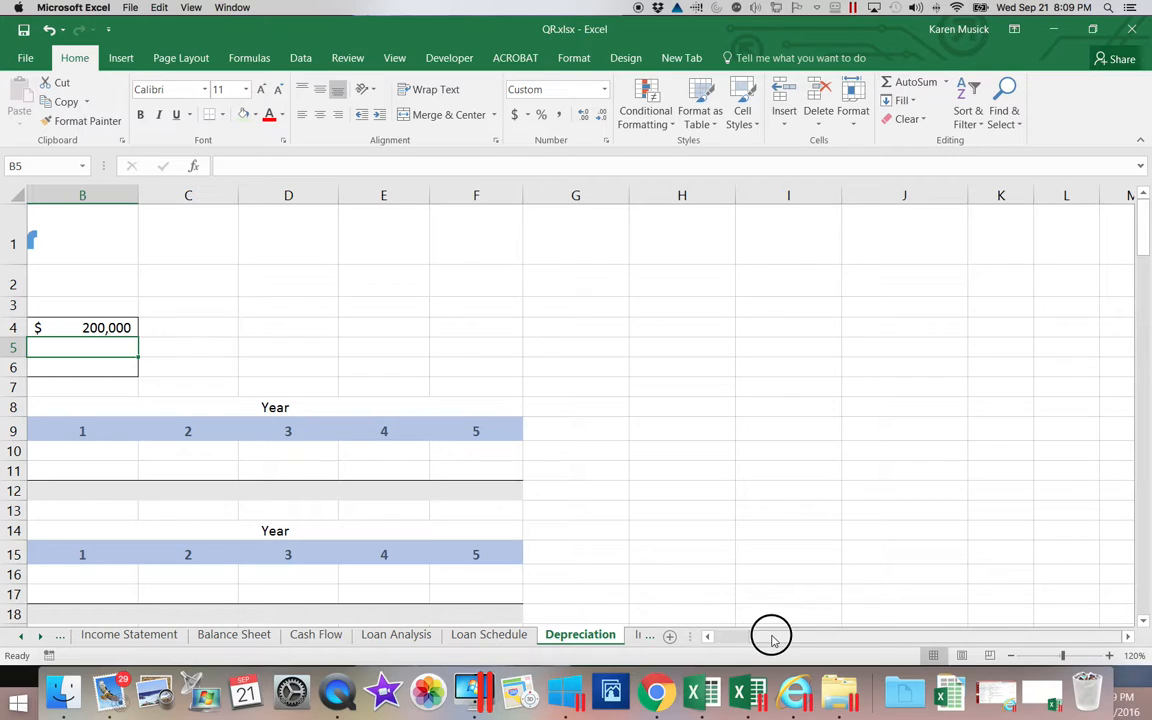
Enter a Salvage Value of 50000 in B5 and a Life of Asset of 10 in B6.
left_click_drag(771, 637, 724, 637)
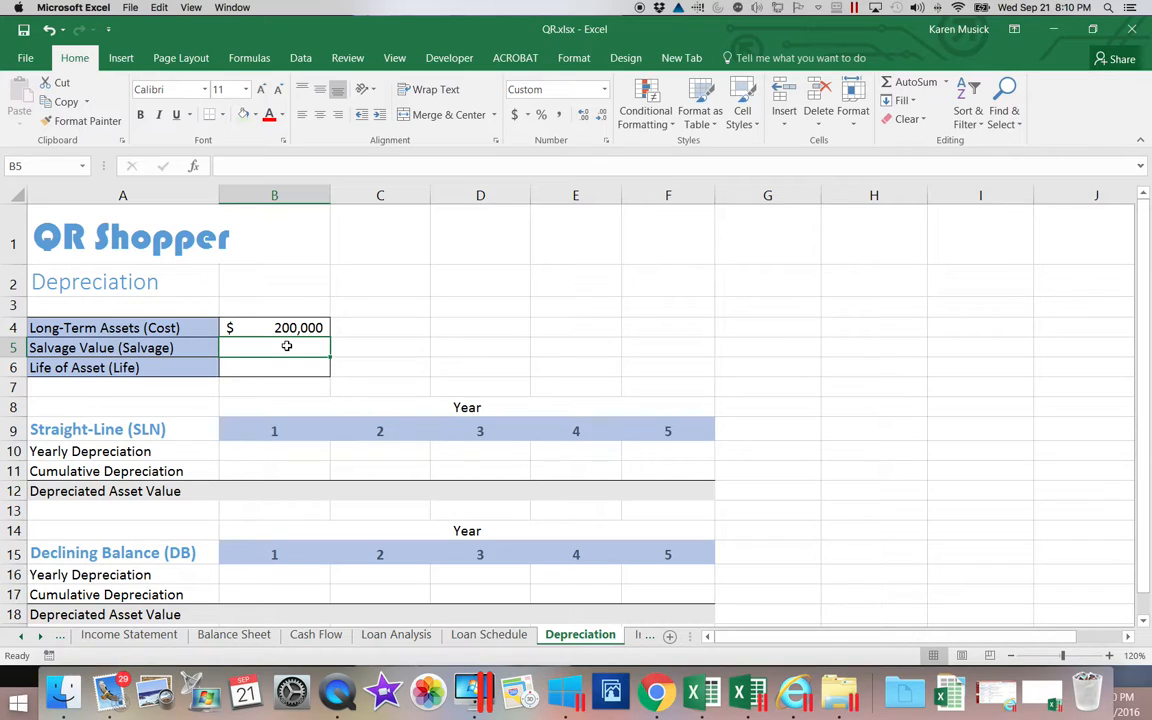
type("50000")
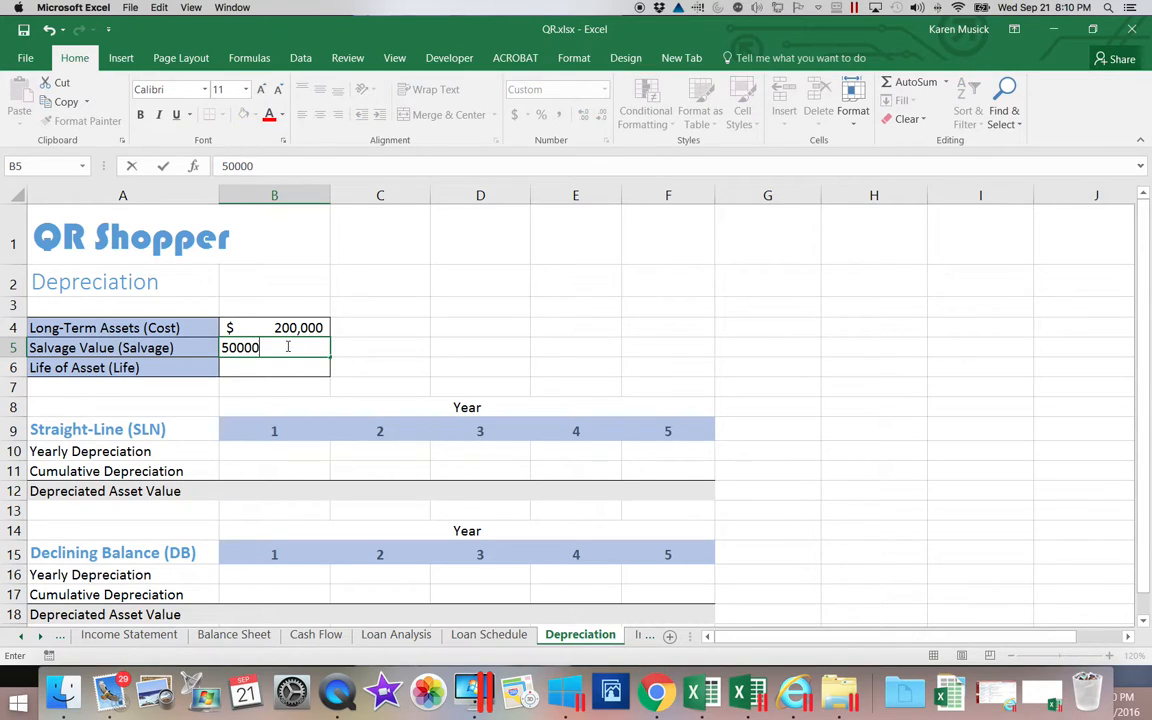
key("Return")
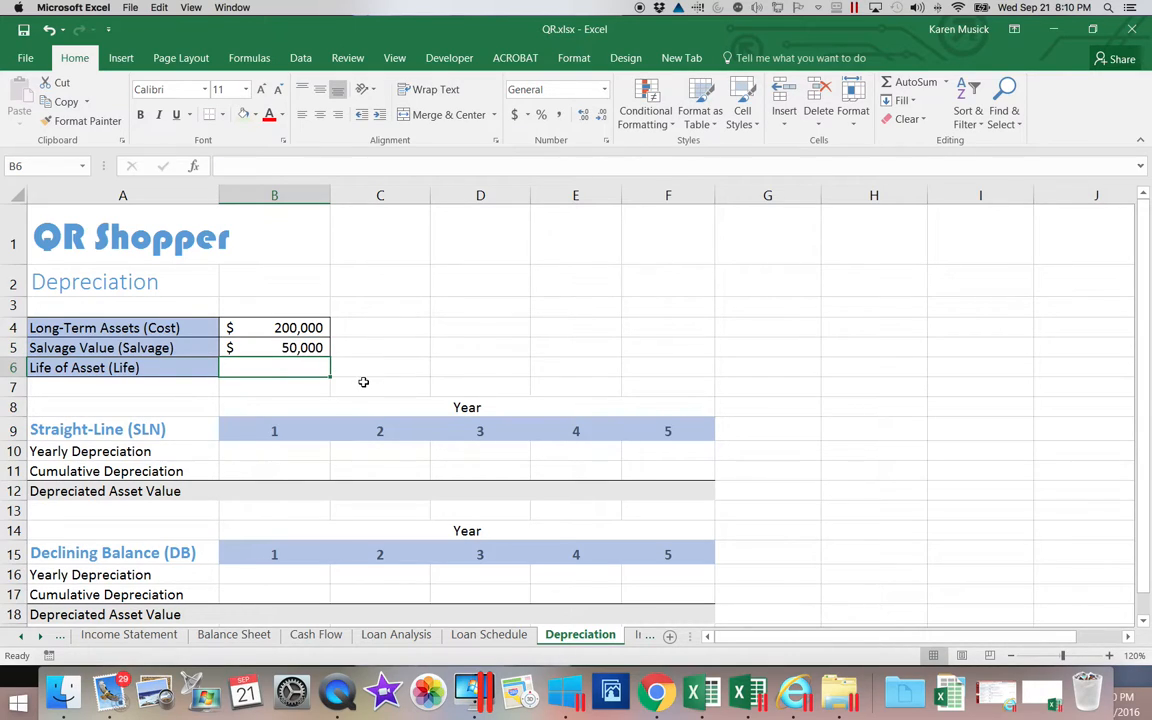
left_click(304, 362)
type("10")
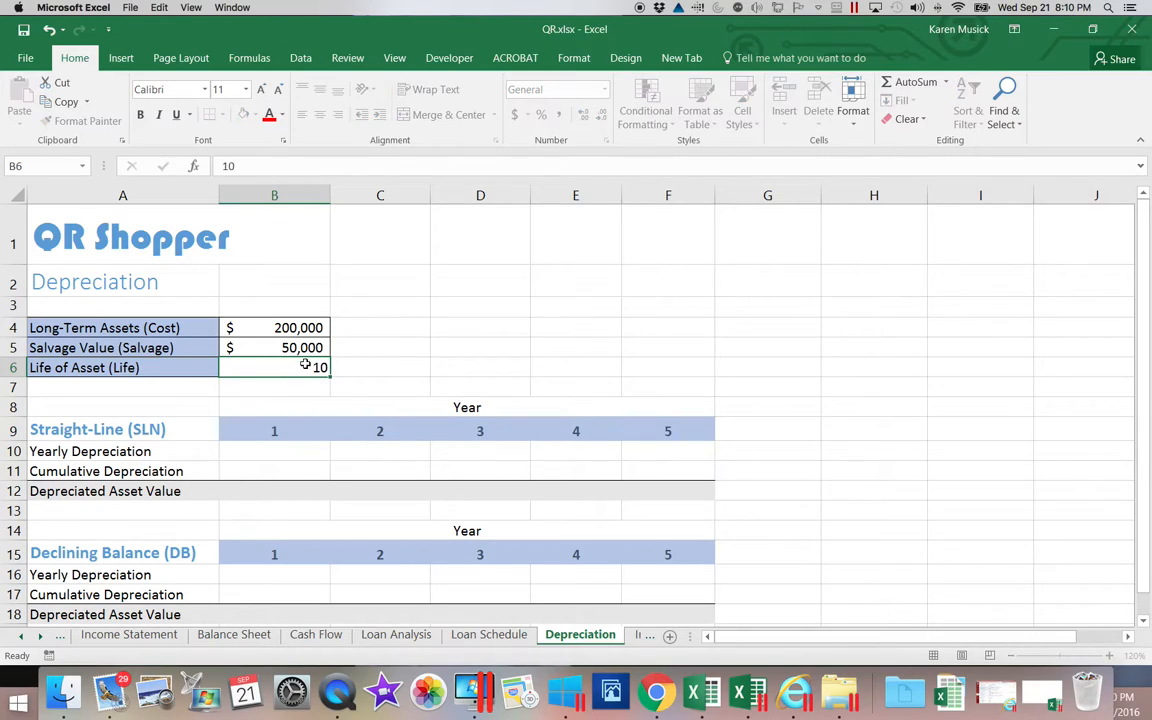
key("Return")
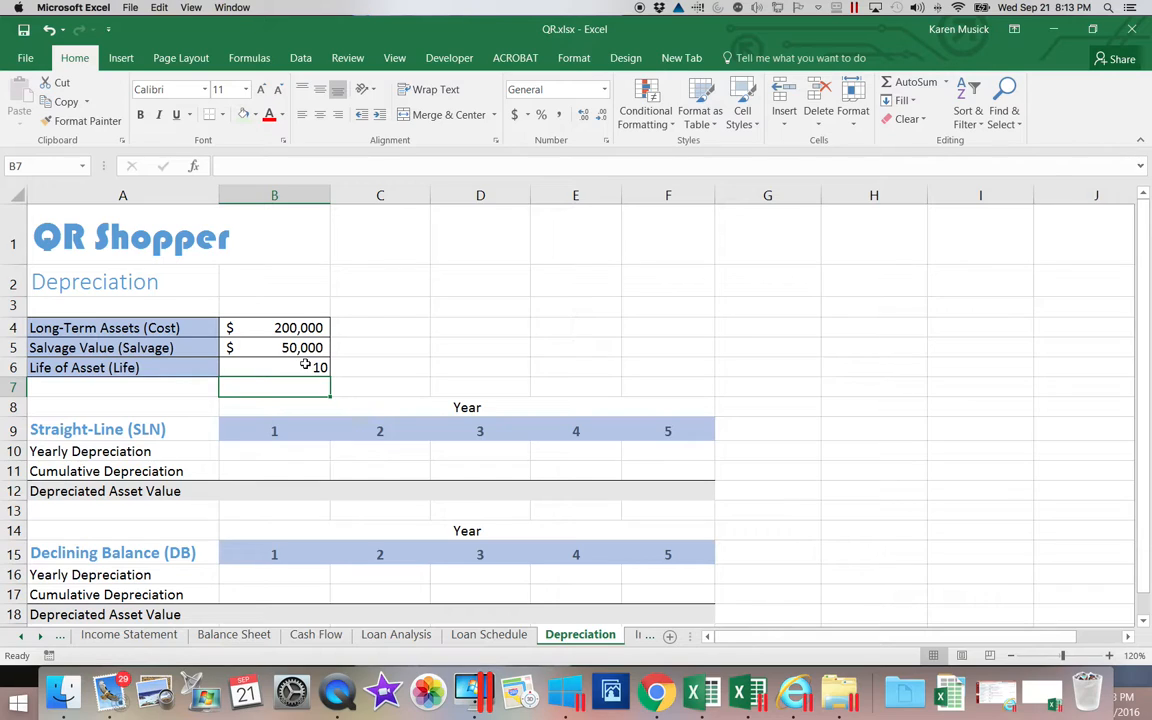
Insert the SLN financial function in B10 for Year 1 straight-line depreciation, with the absolute reference $B$4 as Cost.
left_click(267, 457)
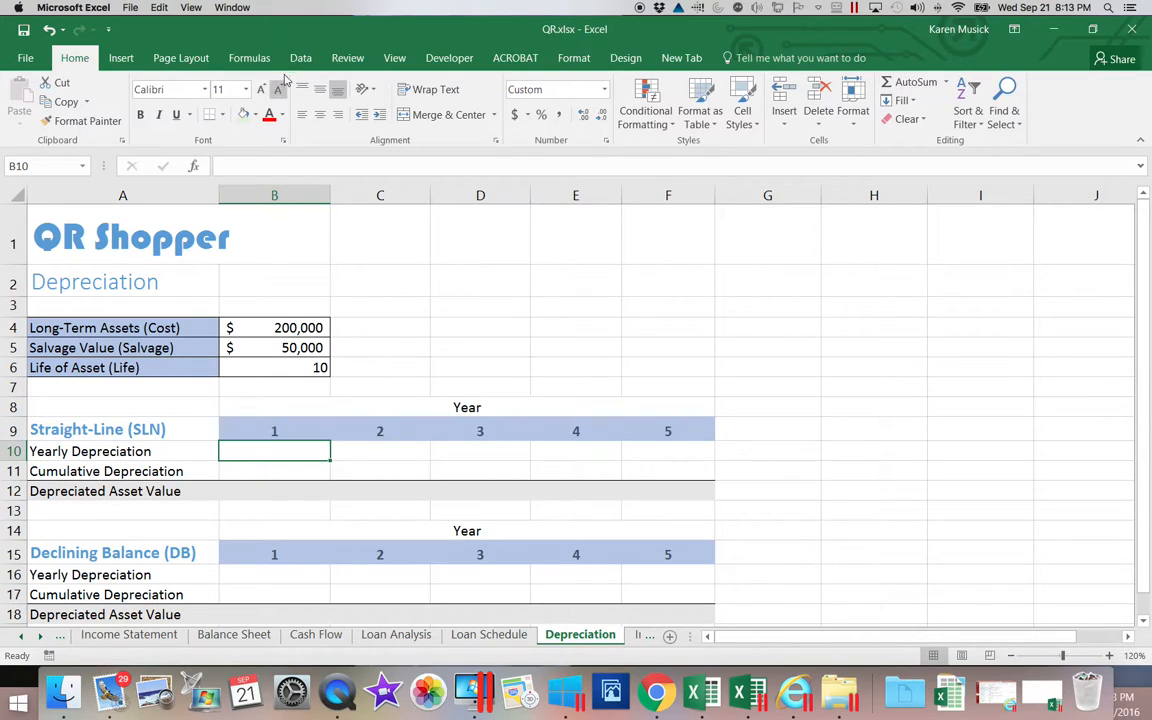
left_click(249, 58)
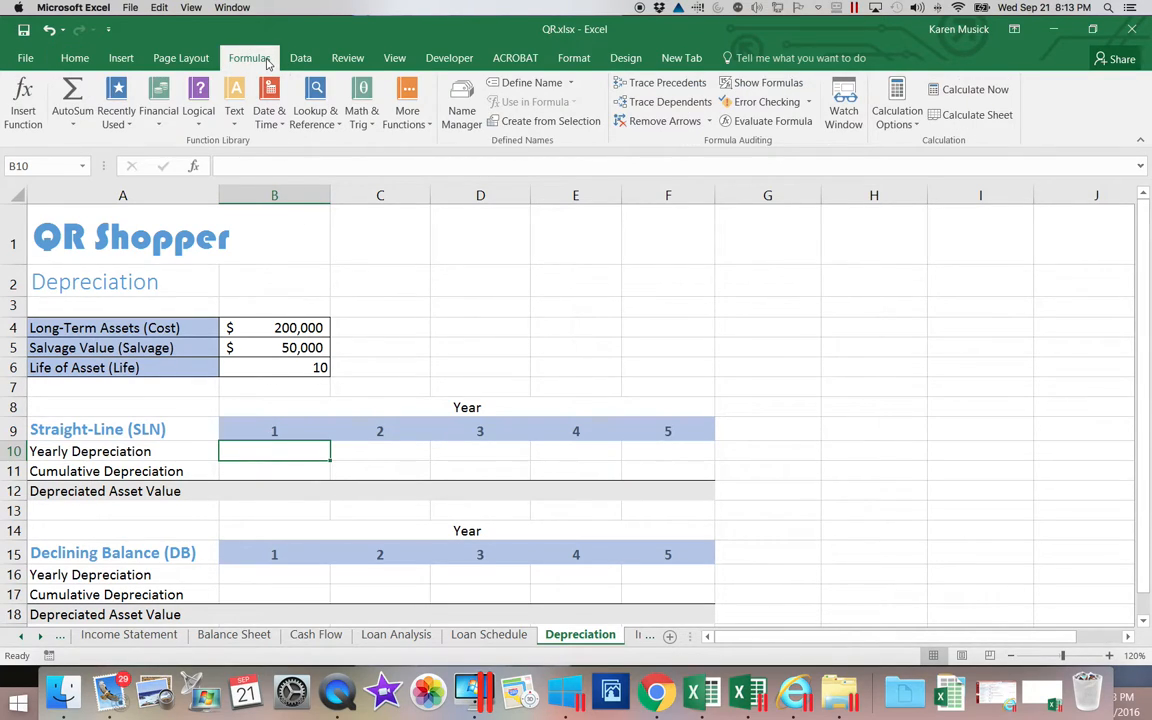
left_click(159, 127)
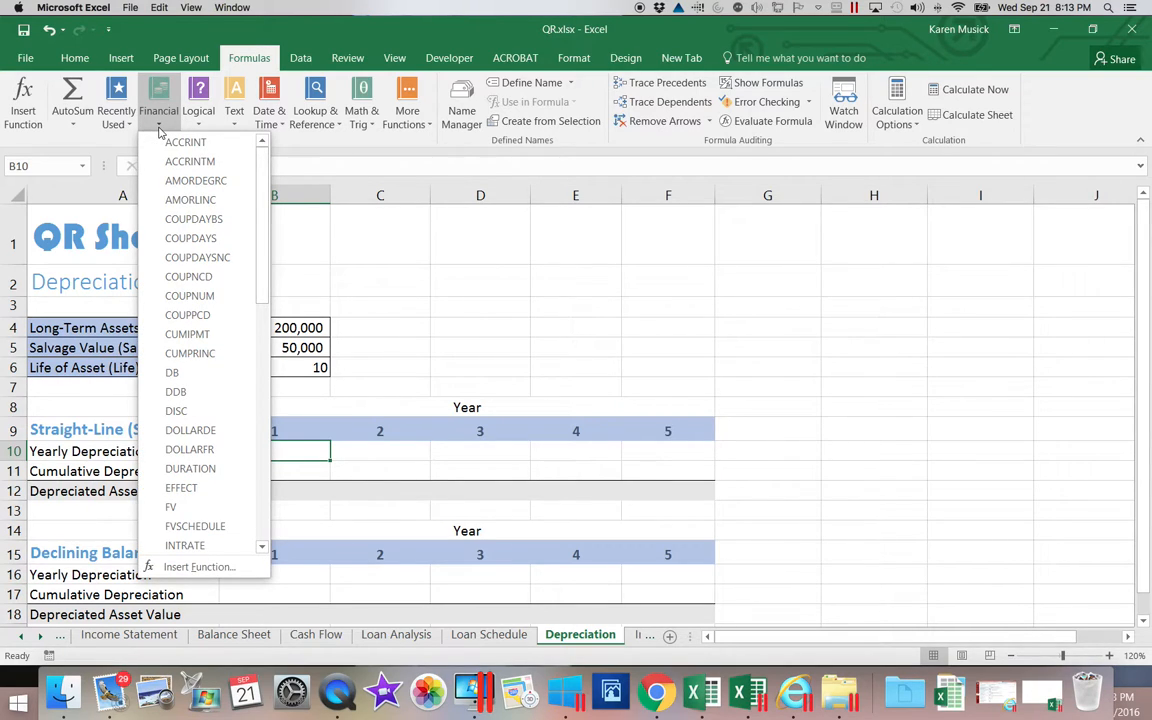
left_click_drag(264, 266, 242, 469)
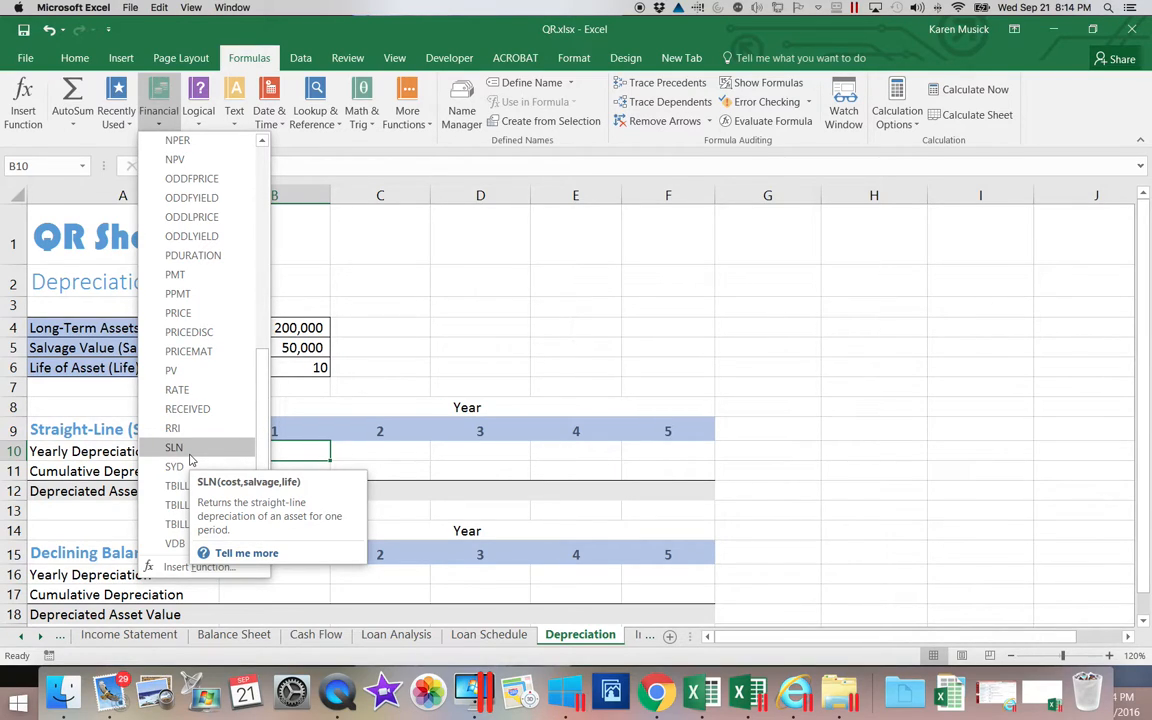
left_click(176, 447)
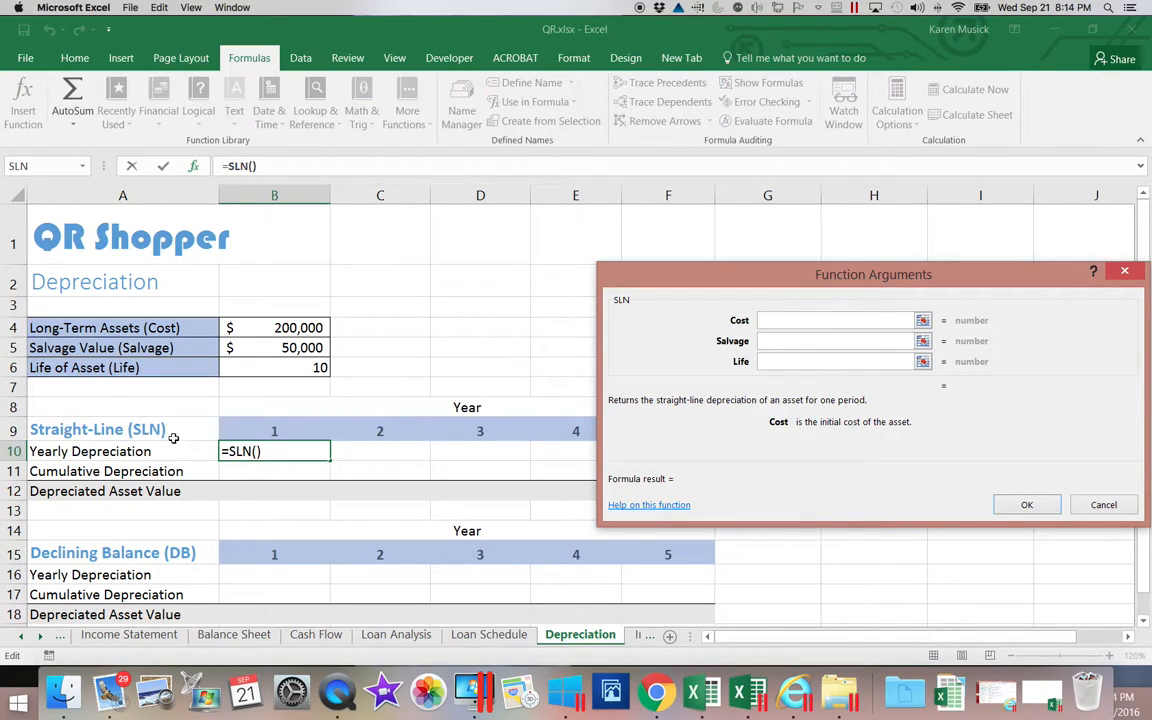
left_click(310, 327)
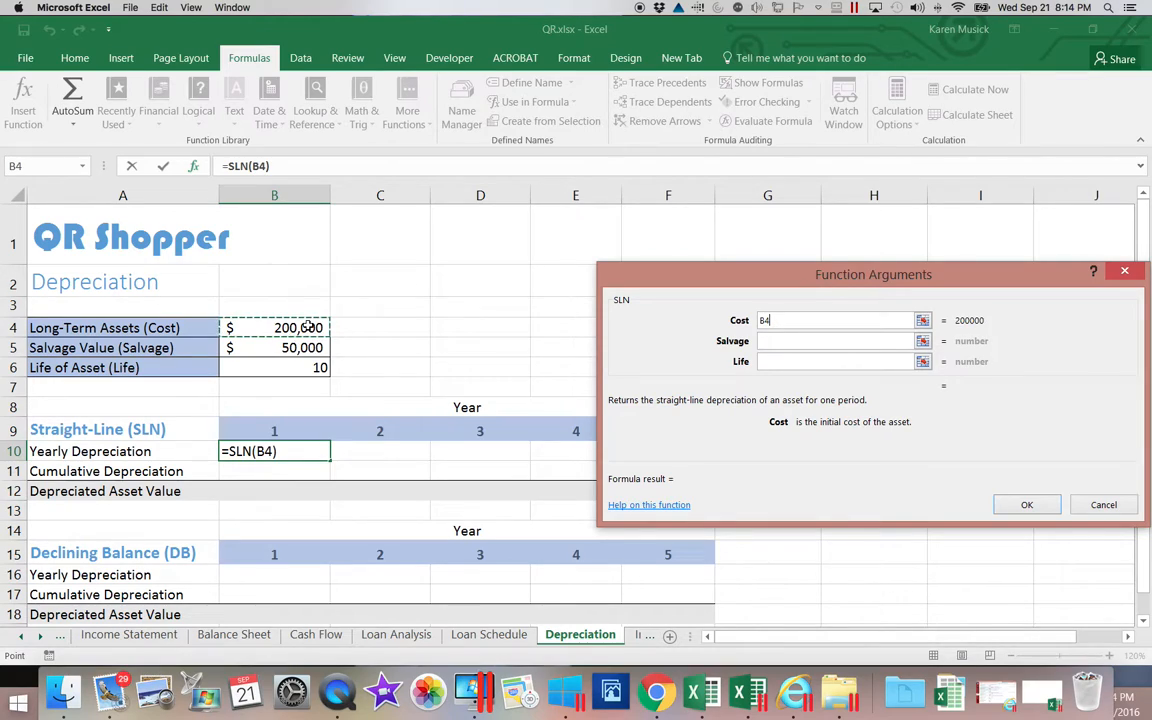
left_click(762, 320)
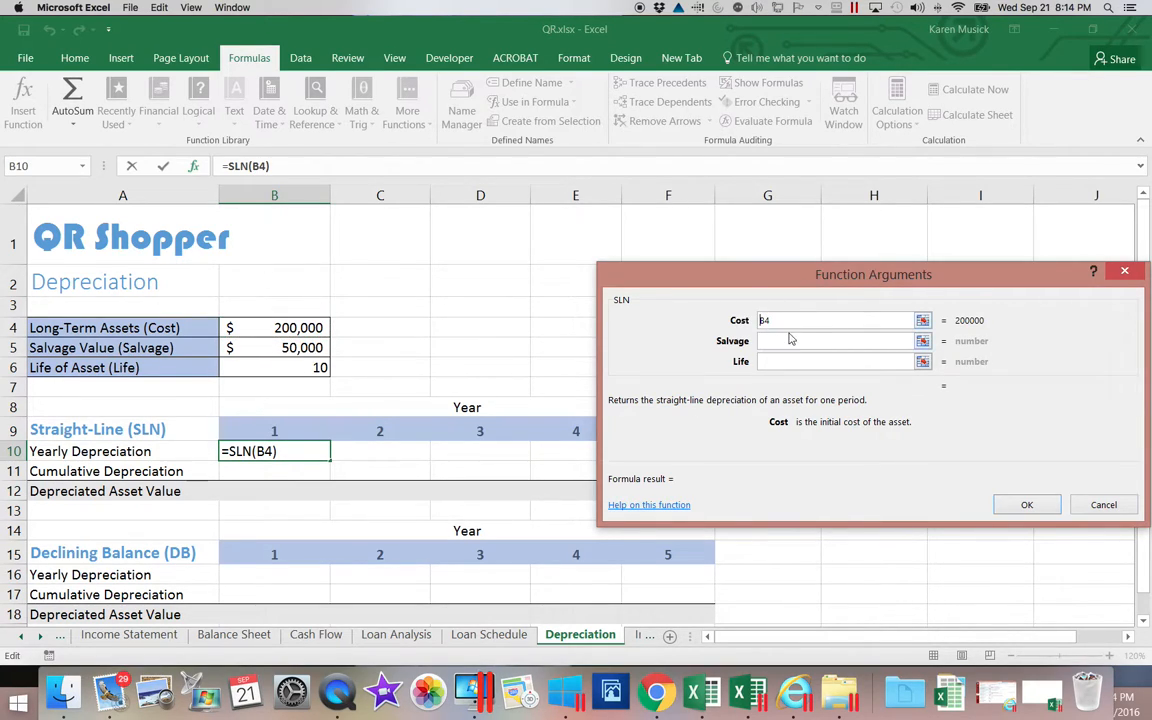
type("$B$")
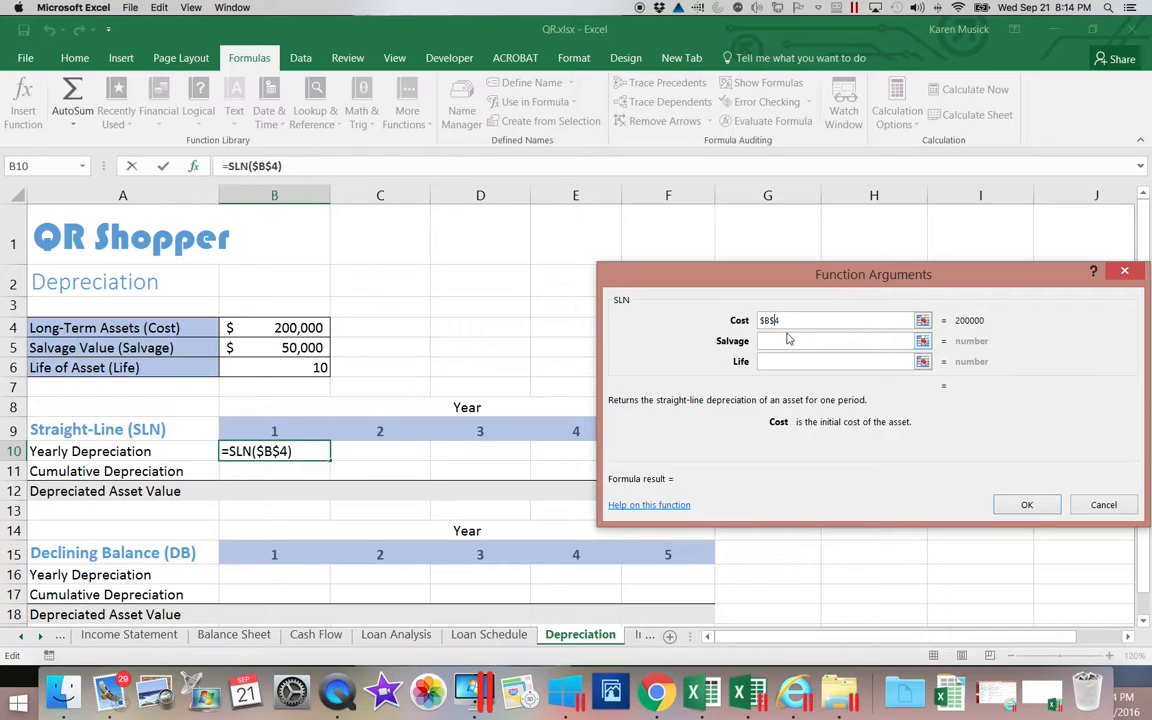
Set the Salvage argument of the SLN function to the absolute reference $B$5.
left_click(787, 340)
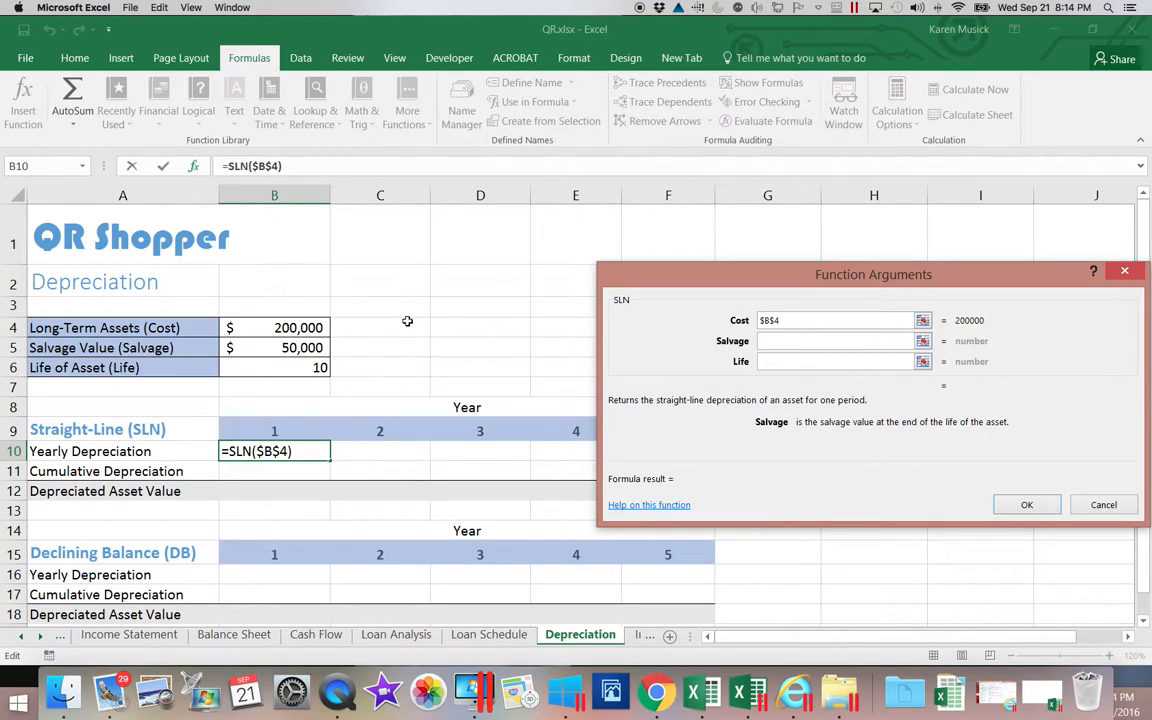
left_click(313, 347)
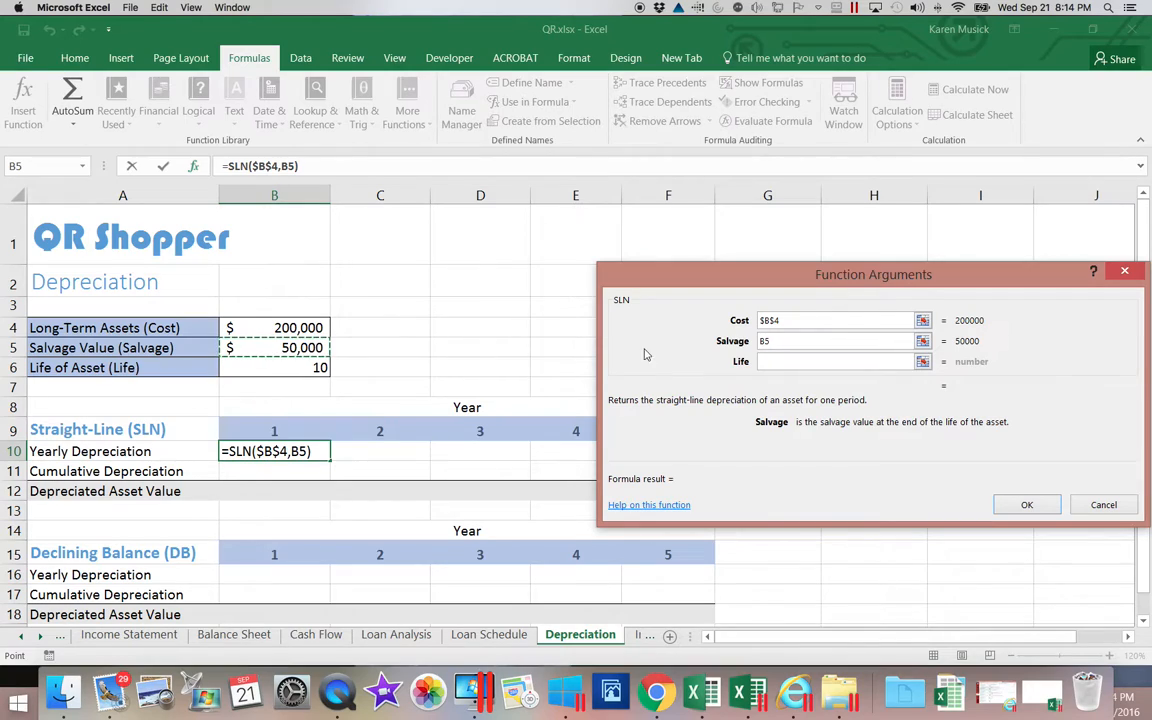
left_click(764, 341)
type("$")
left_click(770, 341)
type("$")
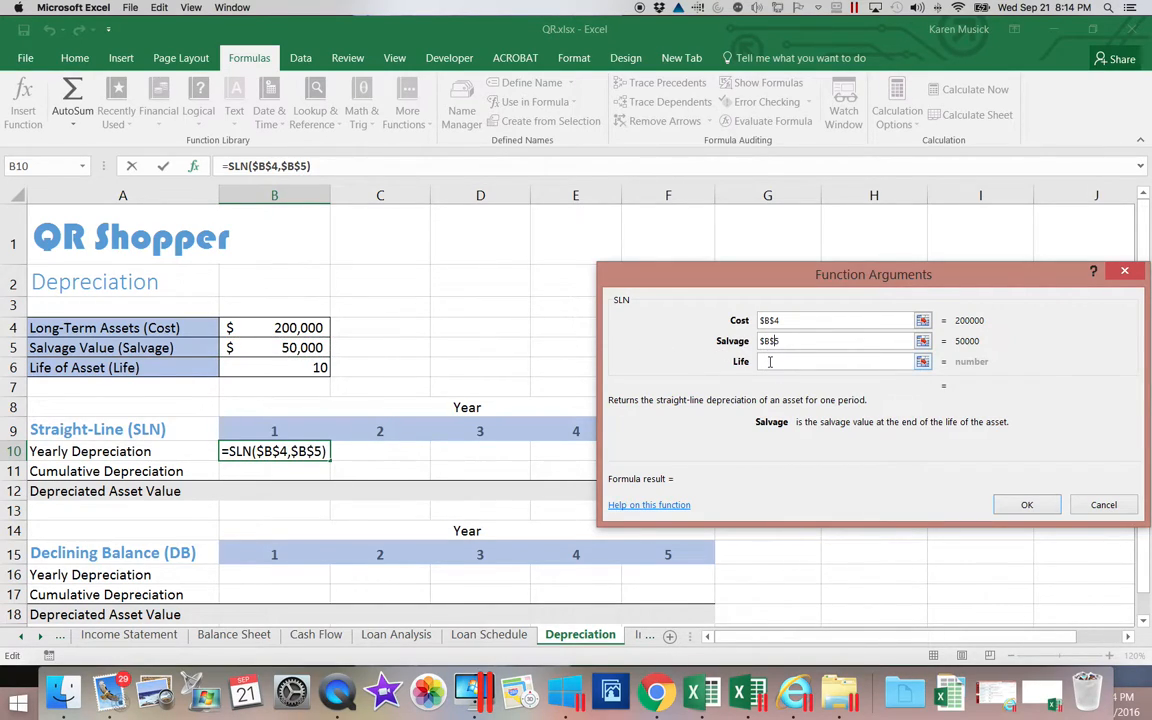
Complete the SLN function with $B$6 as Life and copy the Yearly Depreciation formula across to Year 5 in F10.
left_click(786, 361)
left_click(270, 362)
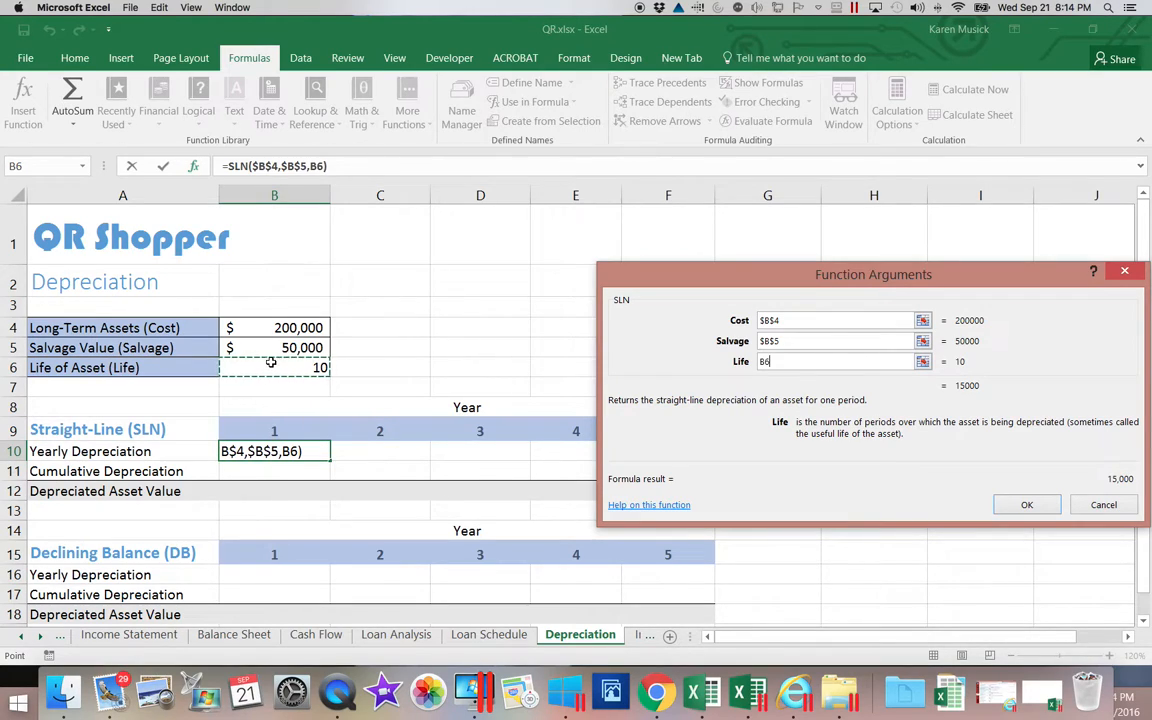
left_click(765, 363)
left_click(768, 362)
type("$B$")
key("Return")
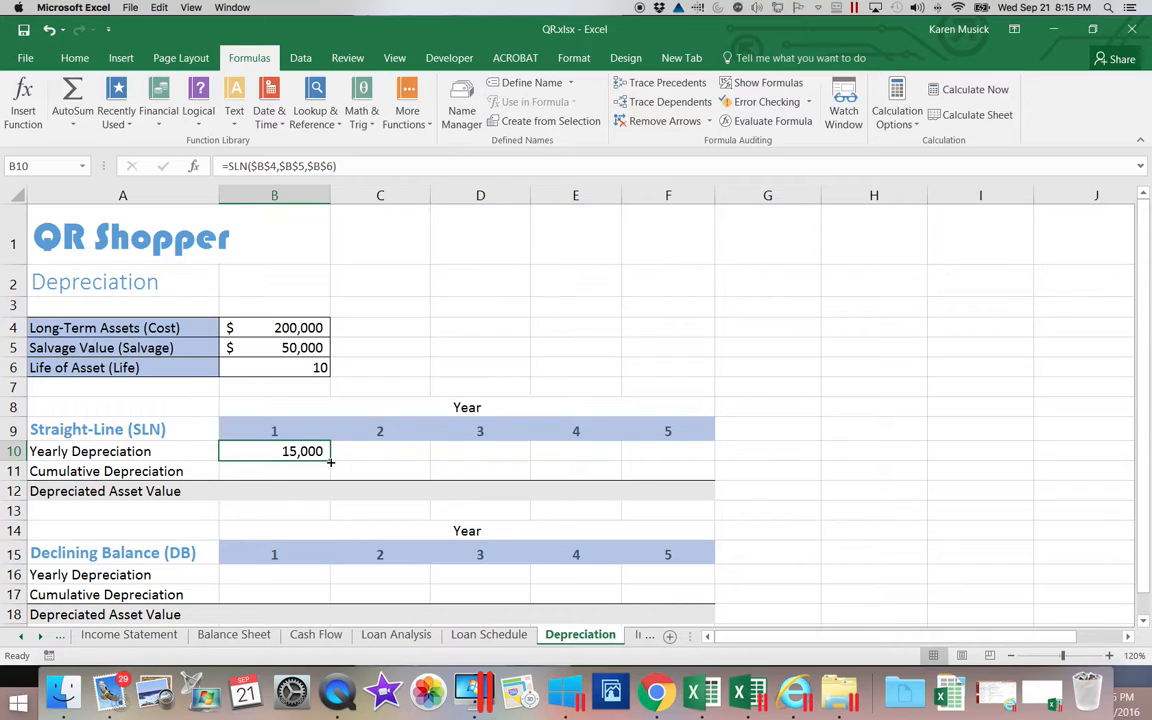
left_click_drag(330, 461, 680, 474)
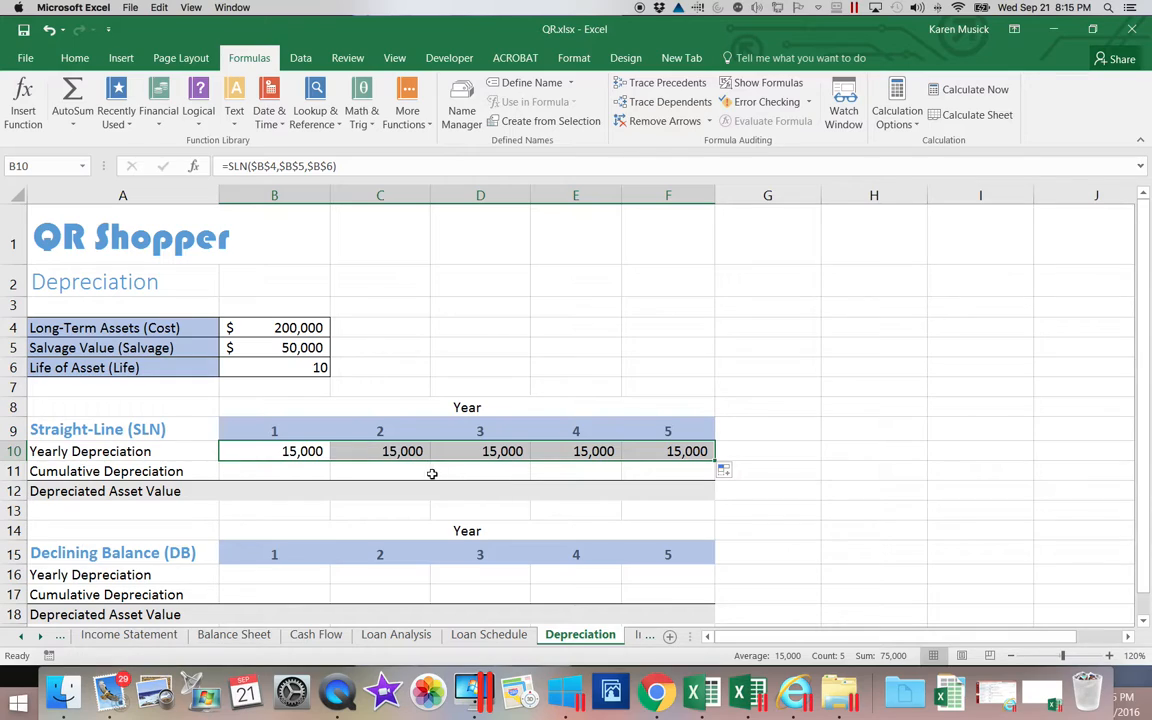
Enter =B10 in B11 as the straight-line Cumulative Depreciation for Year 1.
left_click(305, 472)
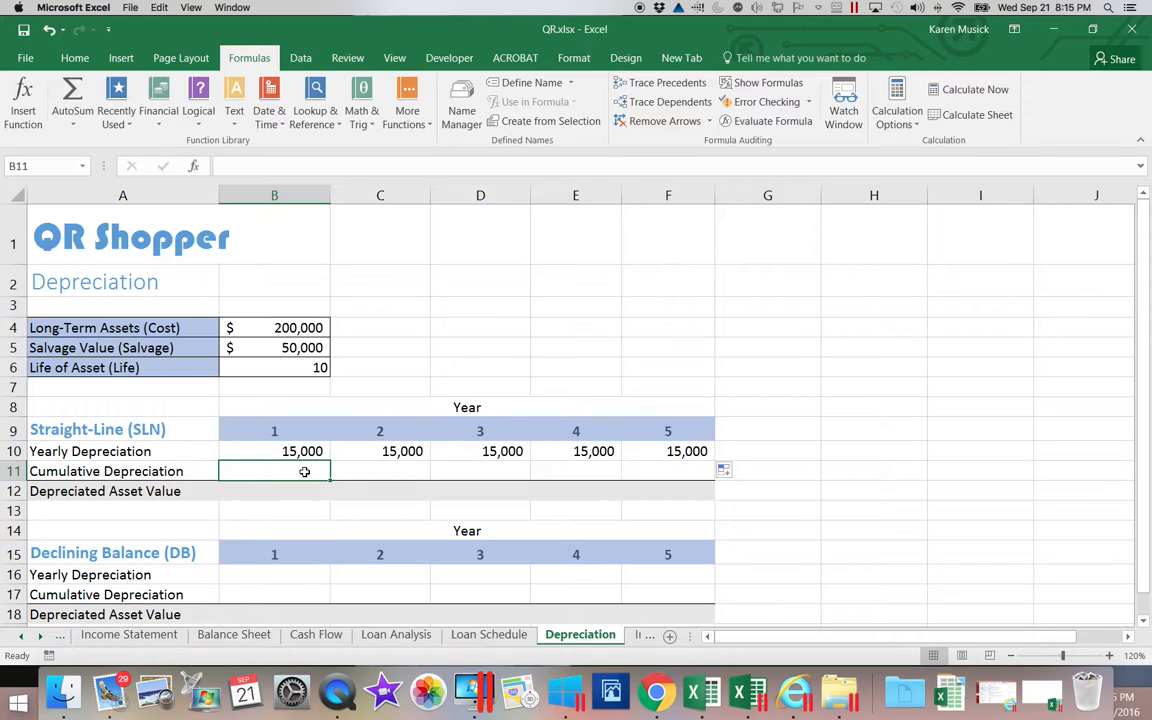
type("=")
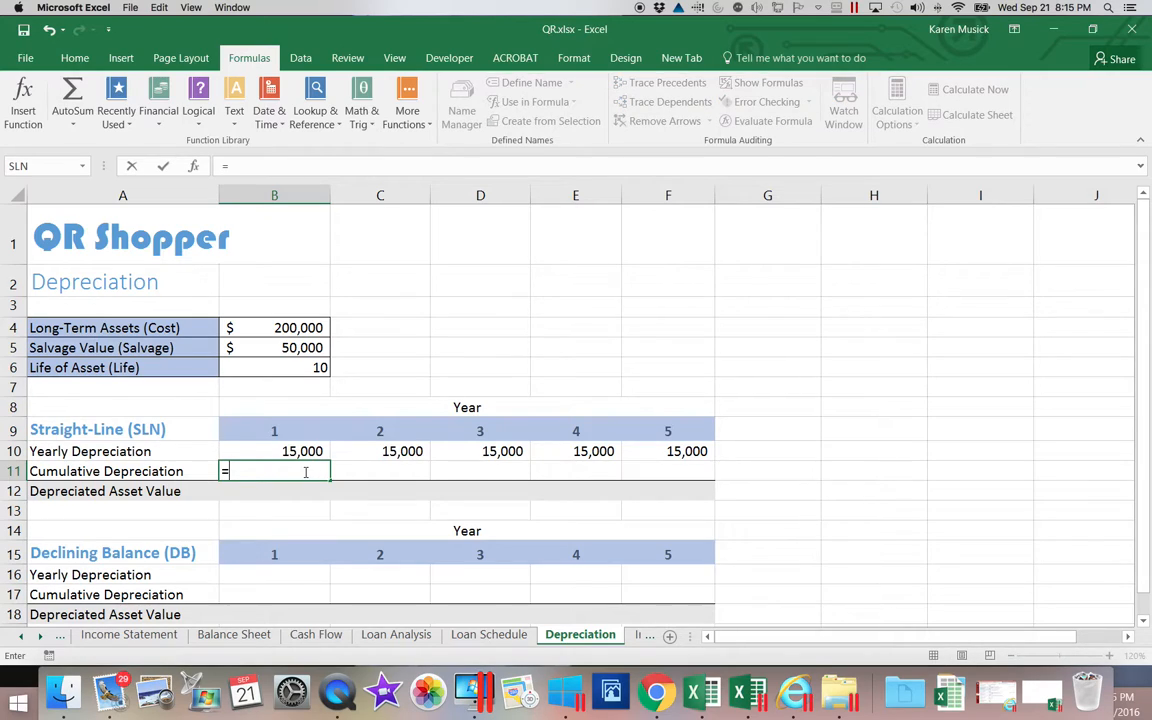
left_click(305, 455)
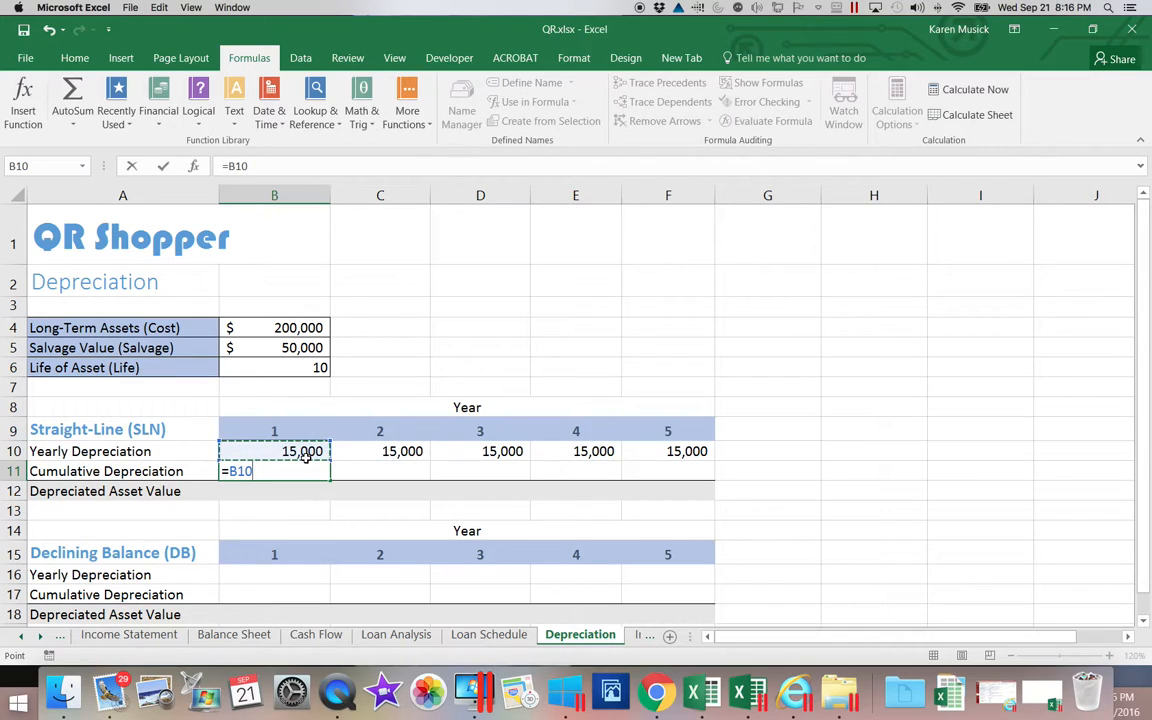
key("Return")
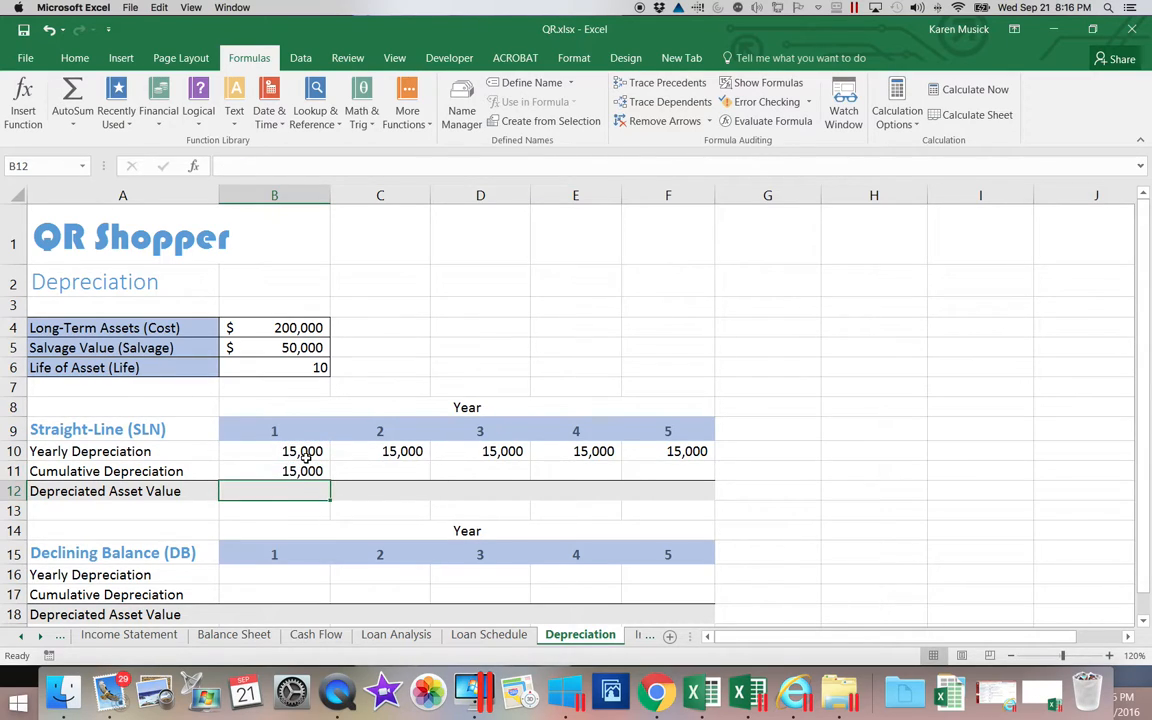
Enter =B11+C10 in C11 as the Year 2 Cumulative Depreciation and copy the formula across to Year 5 in F11.
left_click(353, 466)
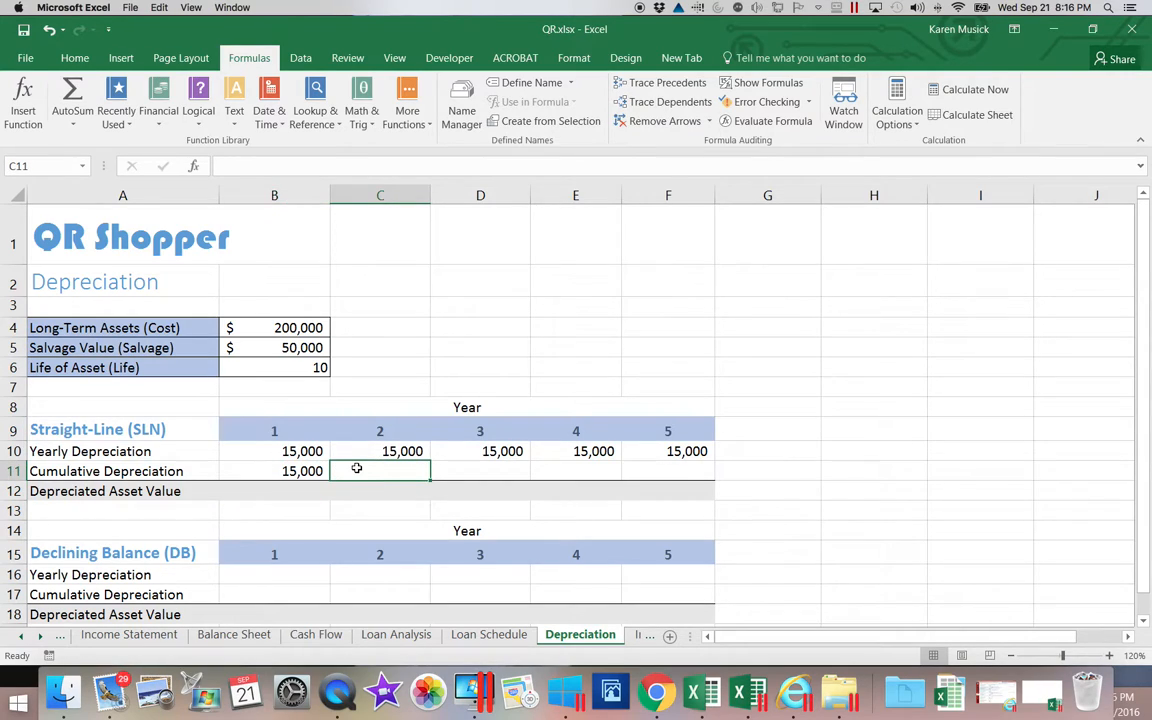
type("=")
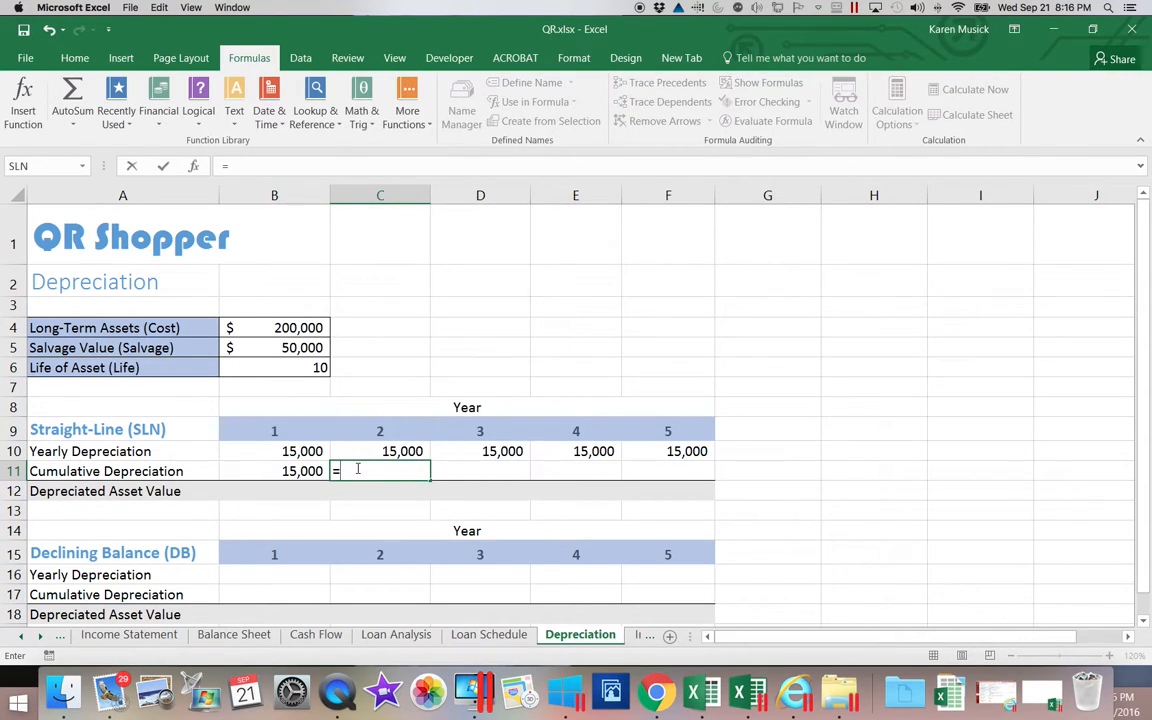
key("Left")
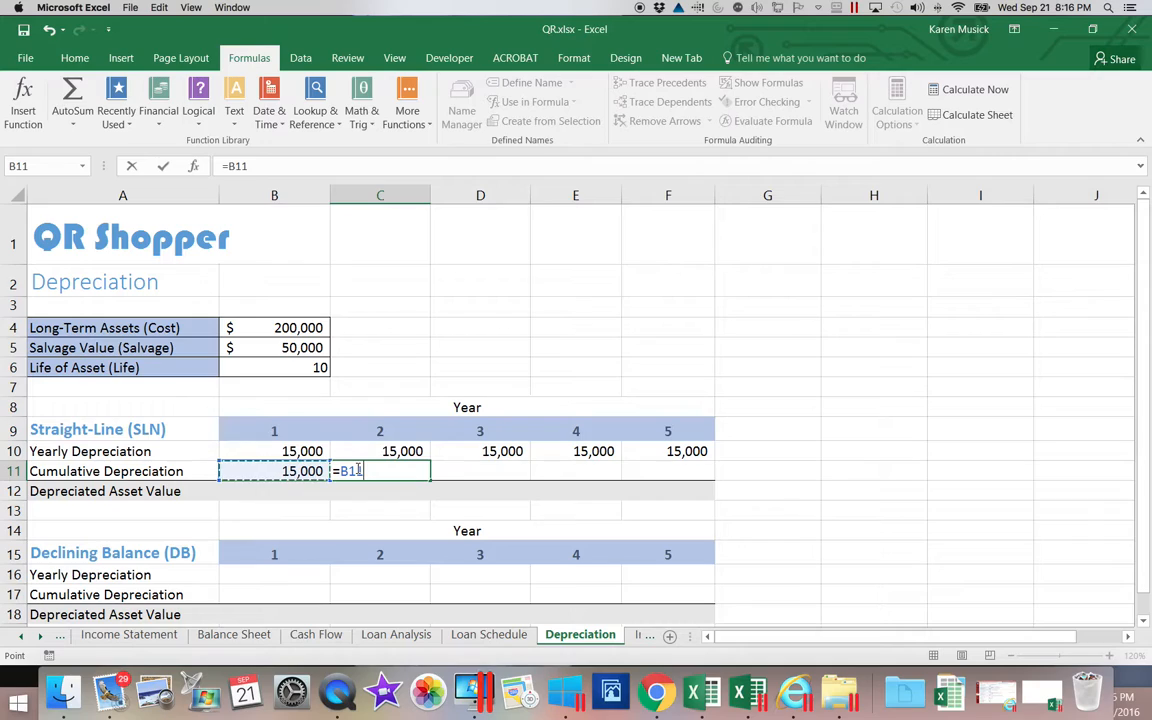
type("+")
left_click(378, 452)
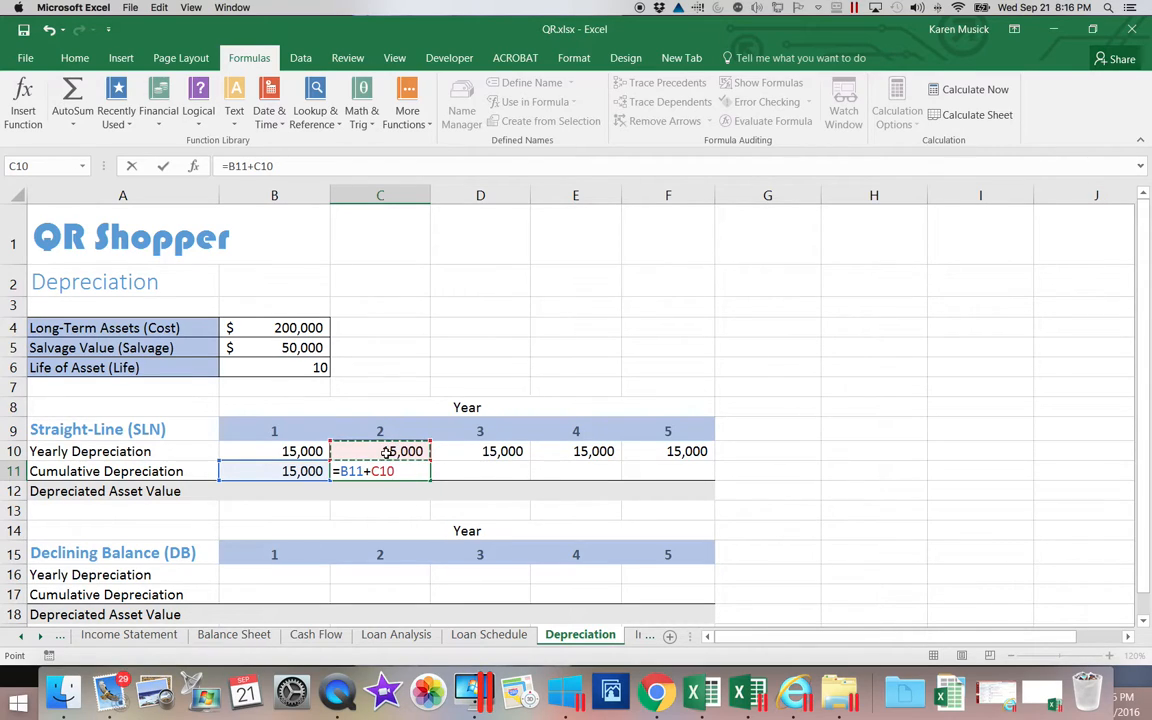
key("Return")
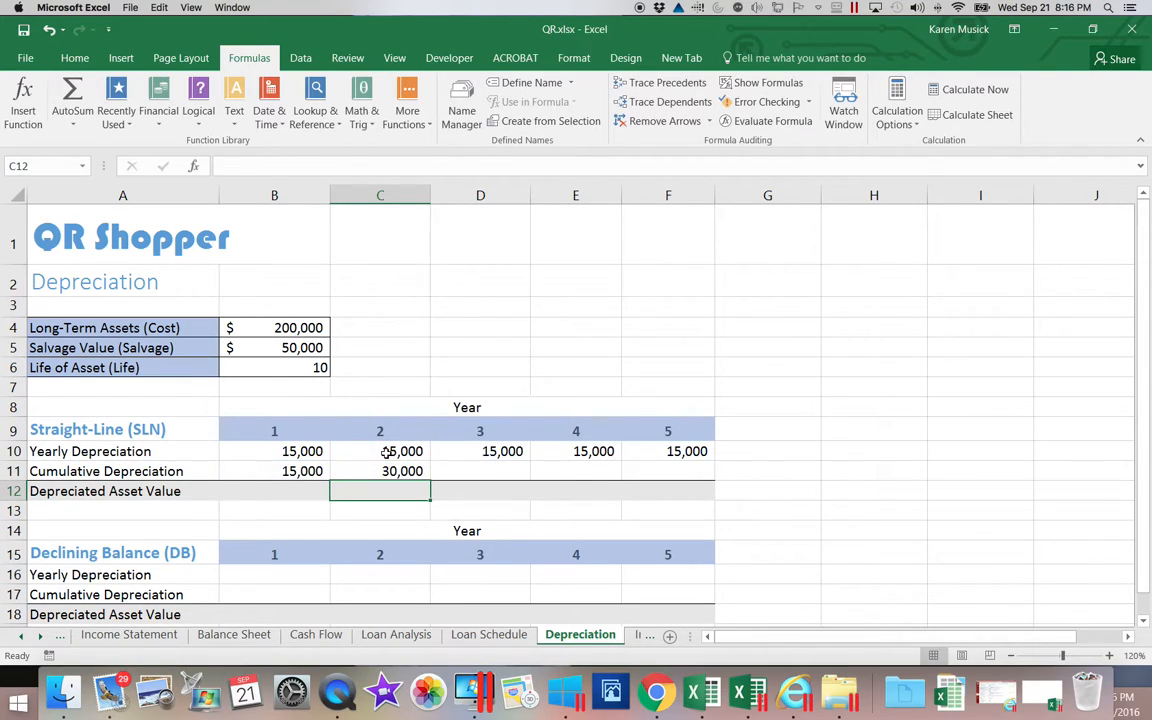
left_click(411, 469)
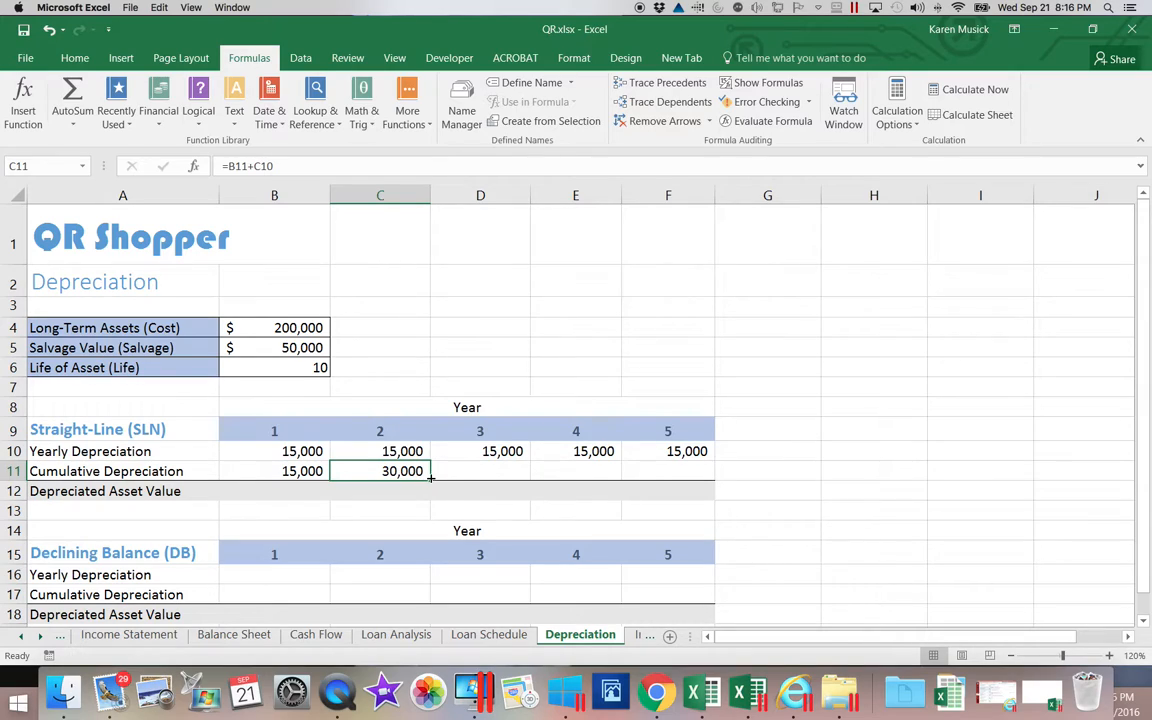
left_click_drag(430, 478, 681, 483)
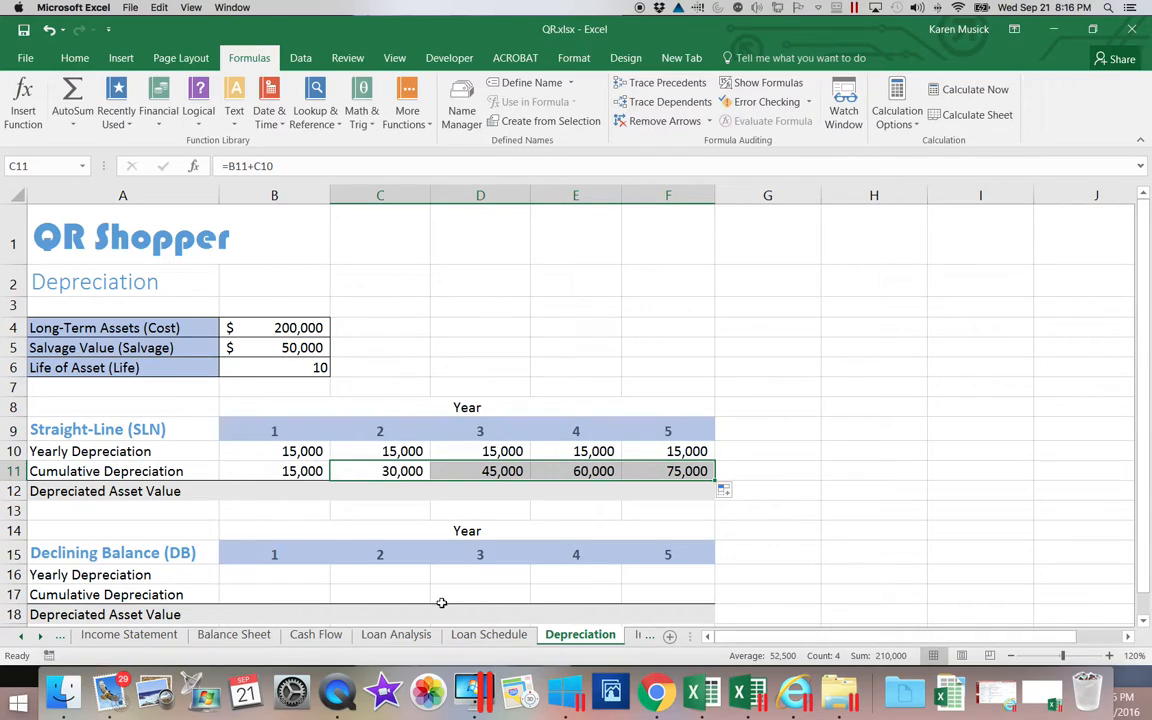
Build the straight-line Depreciated Asset Value formula =B4-B11 for Year 1 in B12.
left_click(296, 495)
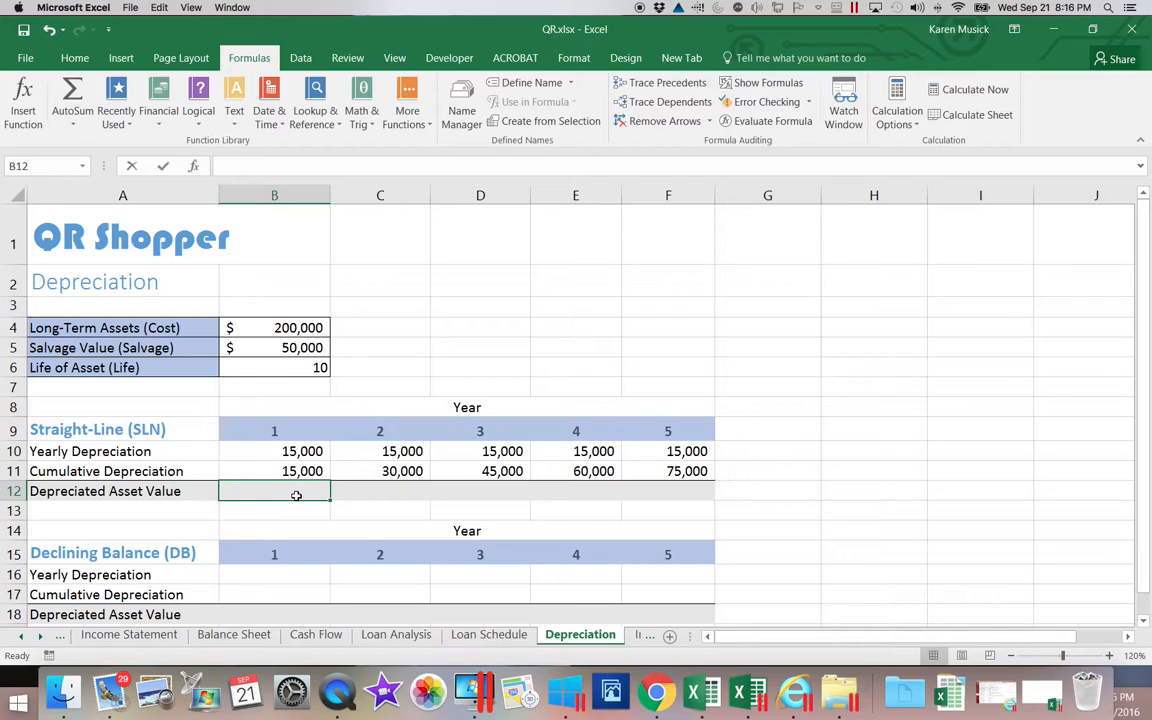
type("=")
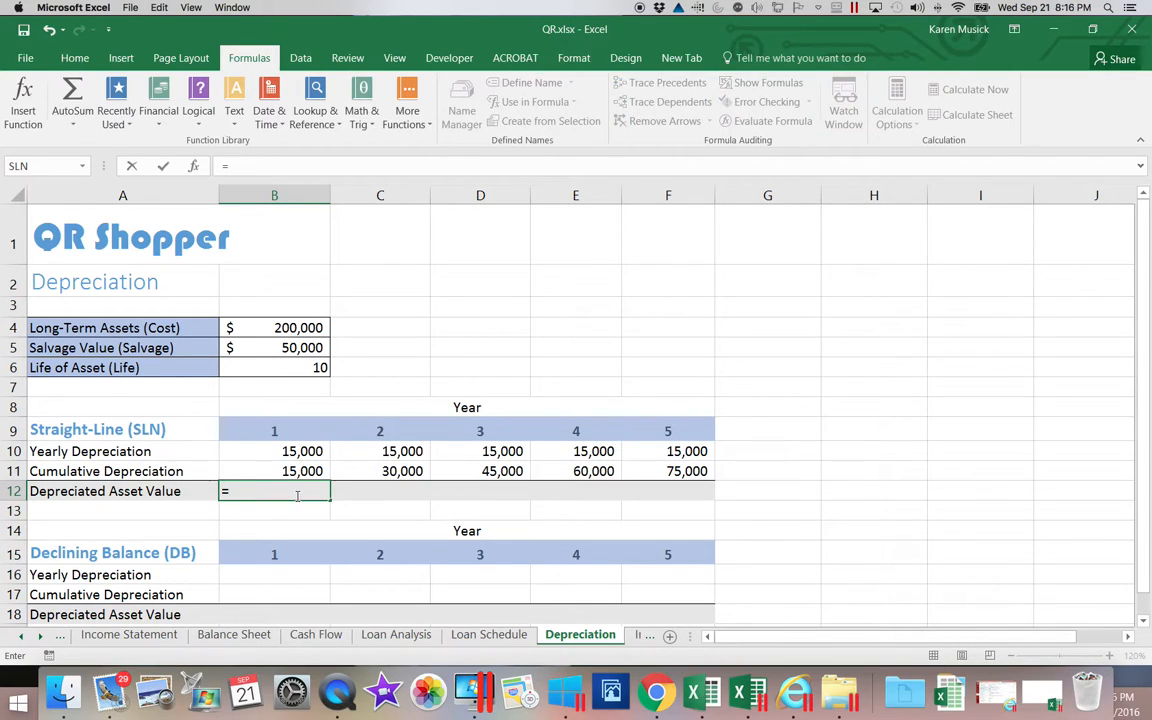
left_click(303, 328)
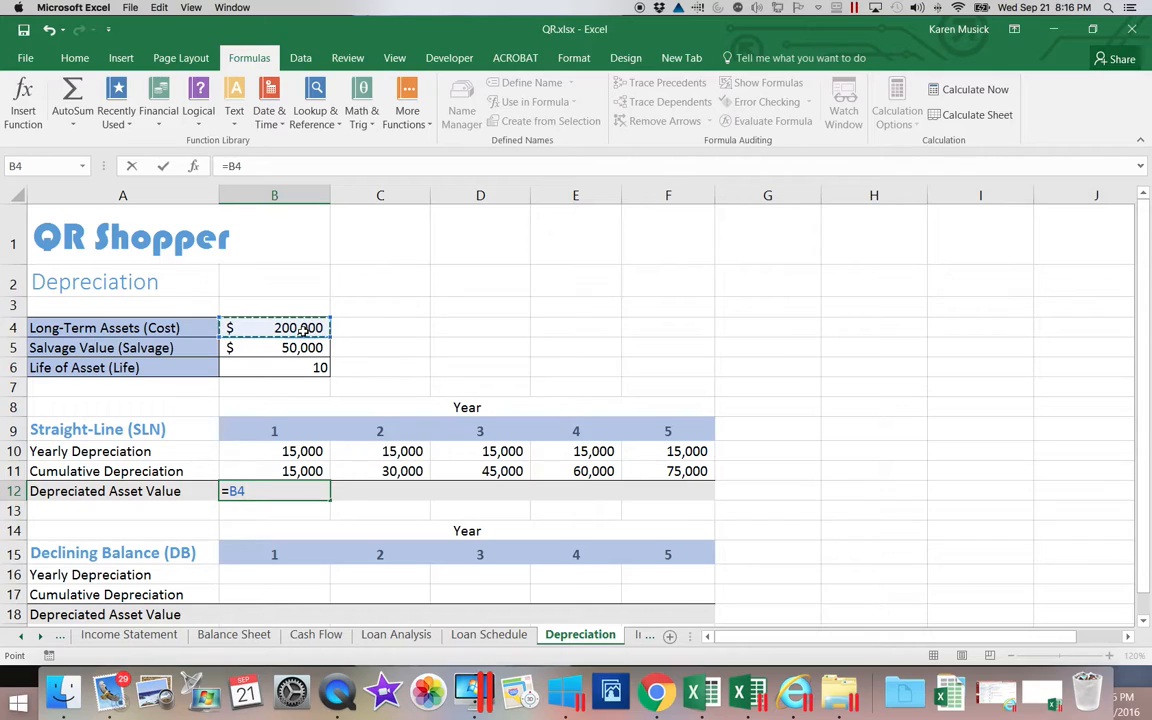
type("-")
left_click(288, 471)
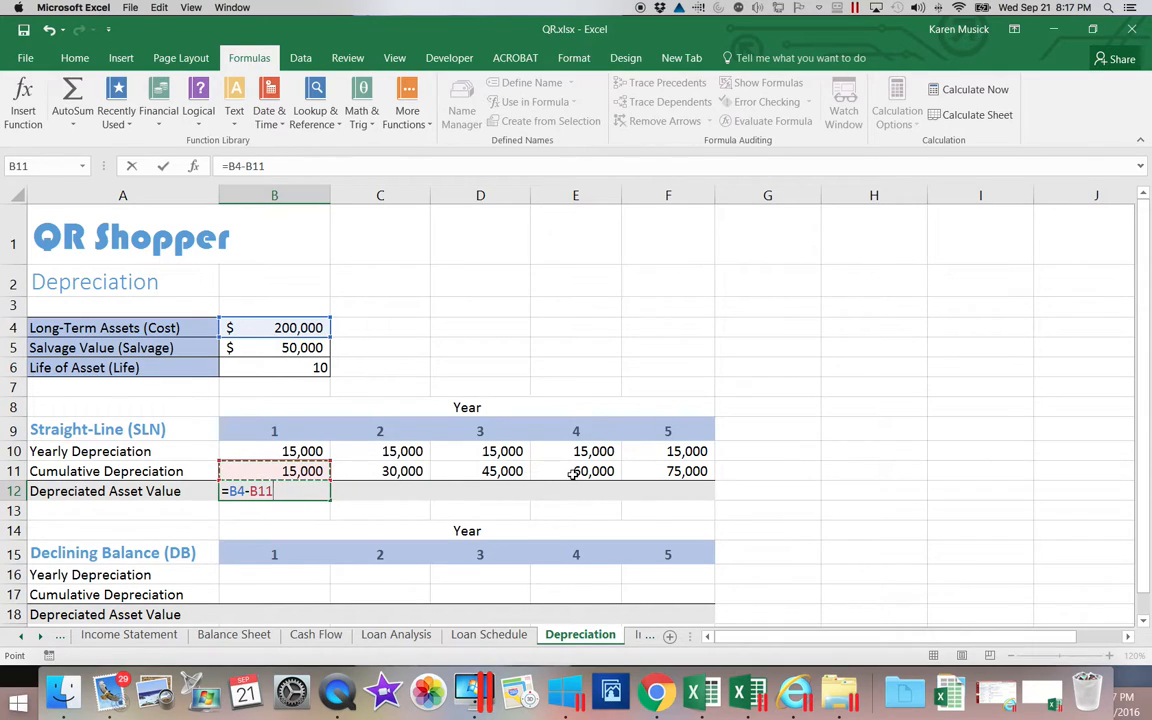
Make the cost reference in the B12 formula absolute as $B$4 and copy the formula across to Year 5 in F12.
left_click(231, 491)
type("$")
key("Right")
type("$")
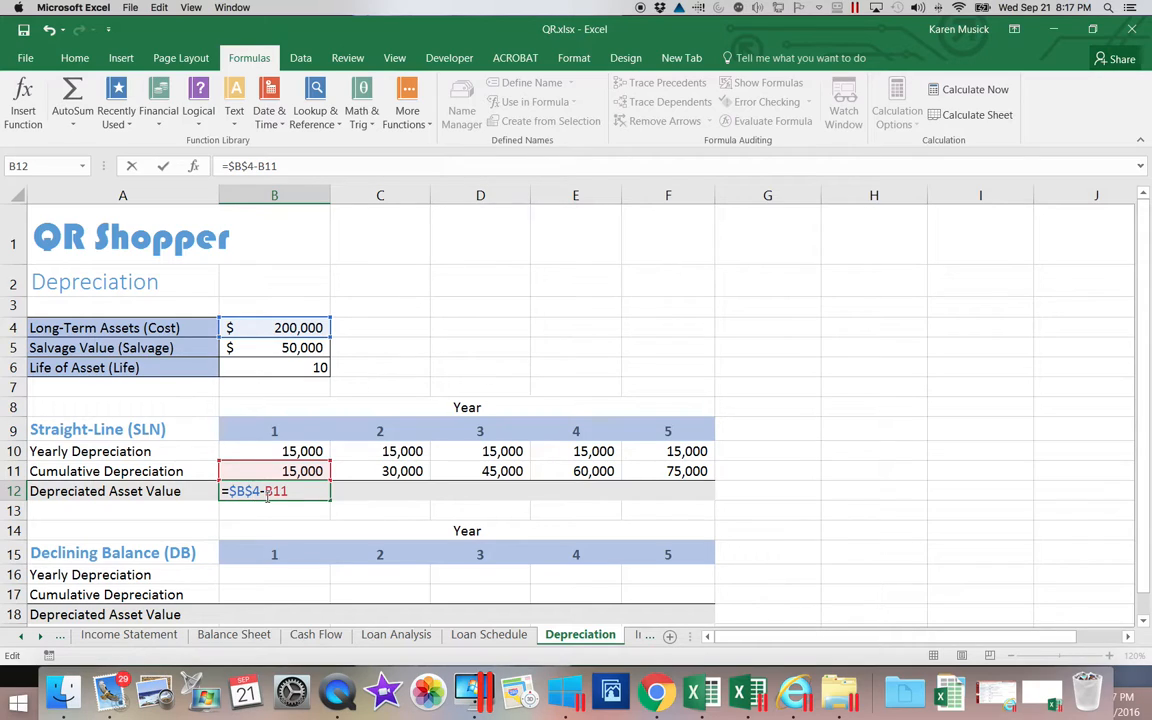
key("Return")
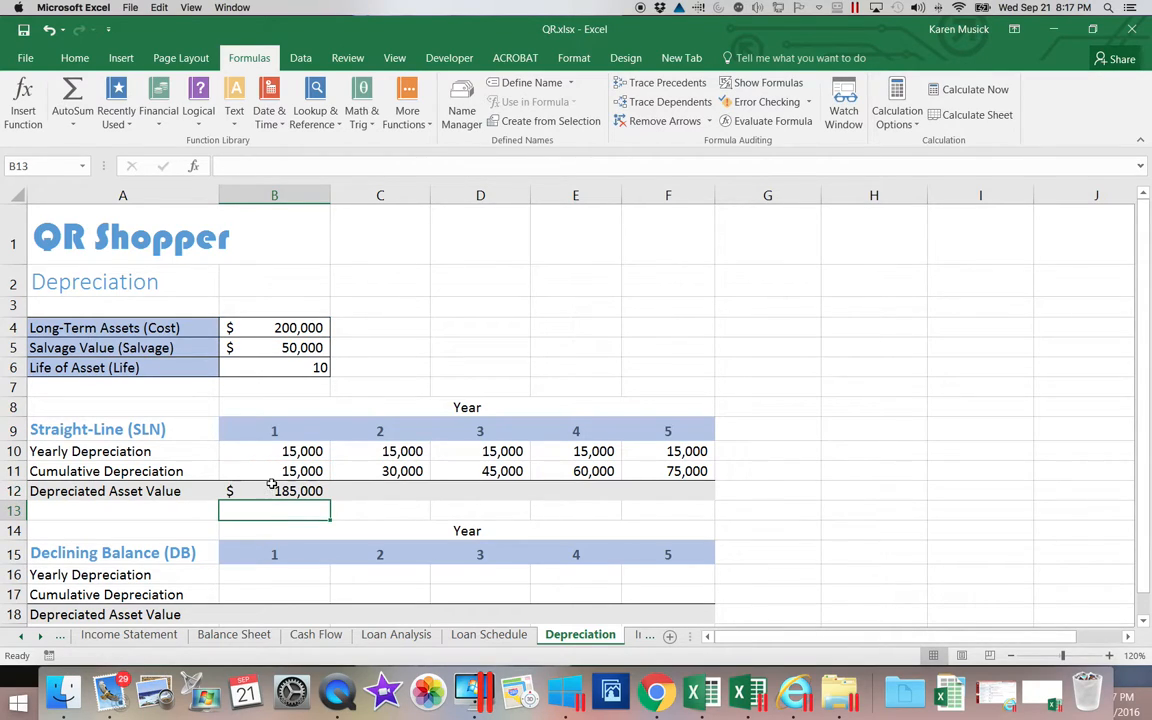
left_click(287, 490)
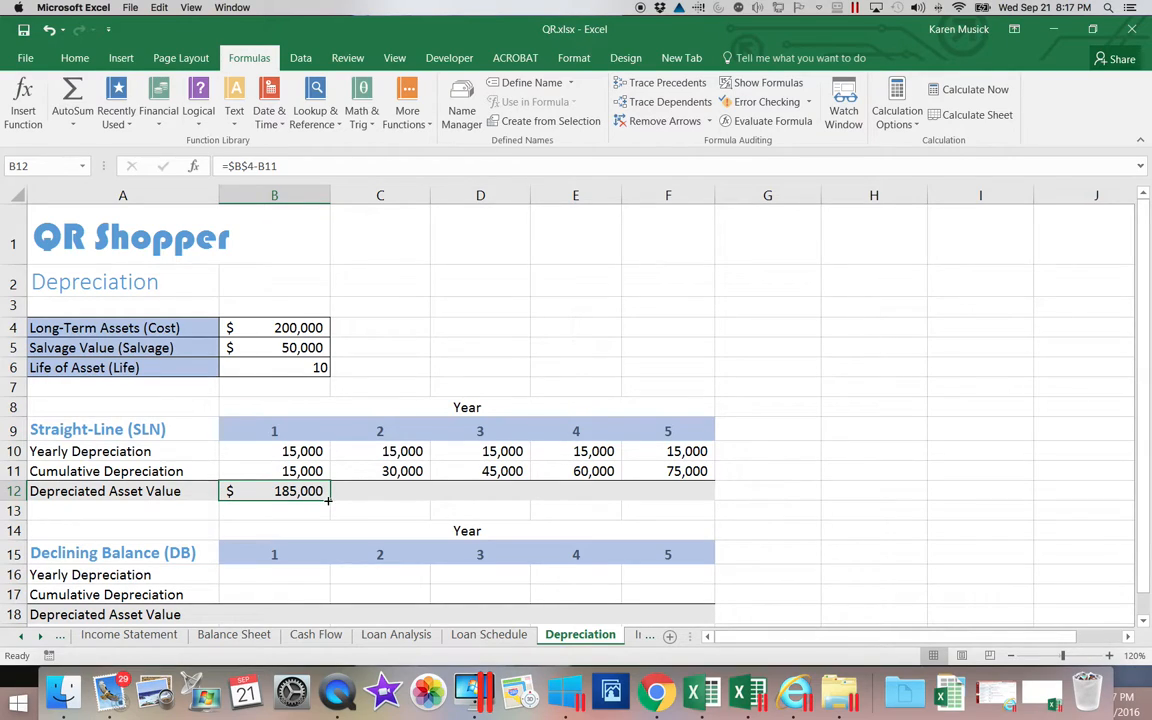
left_click_drag(330, 500, 698, 515)
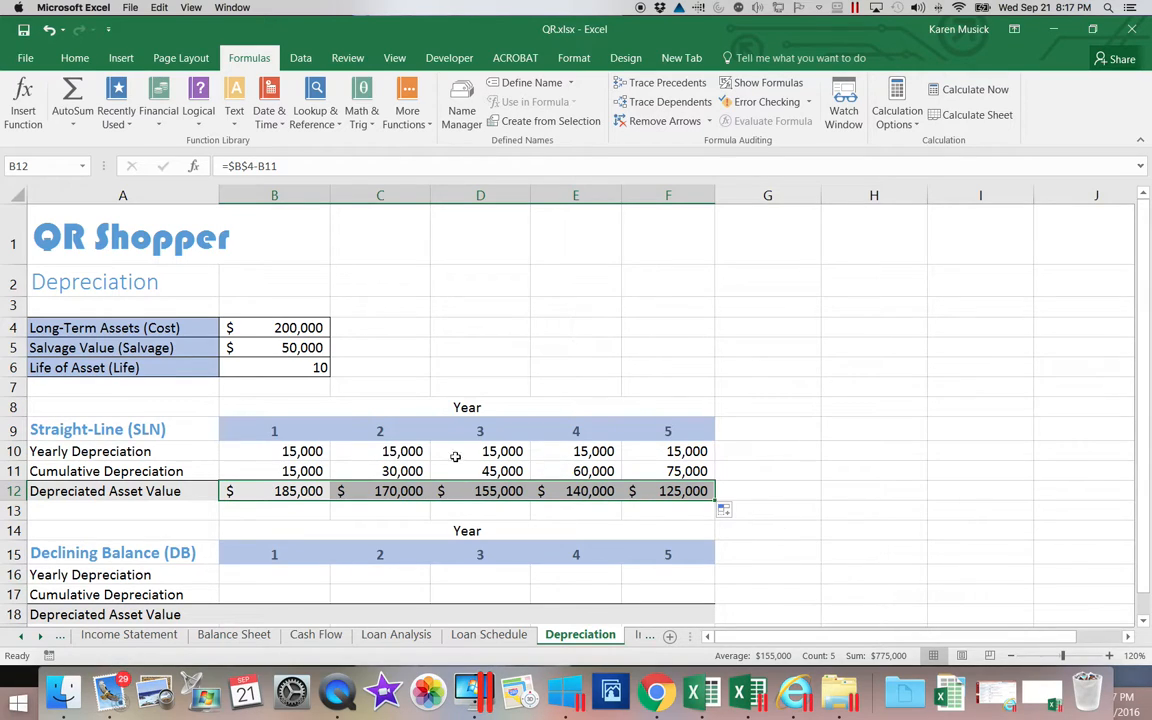
Test the schedule with a Life of Asset of 5 in B6, and restore the life to 10.
left_click(299, 368)
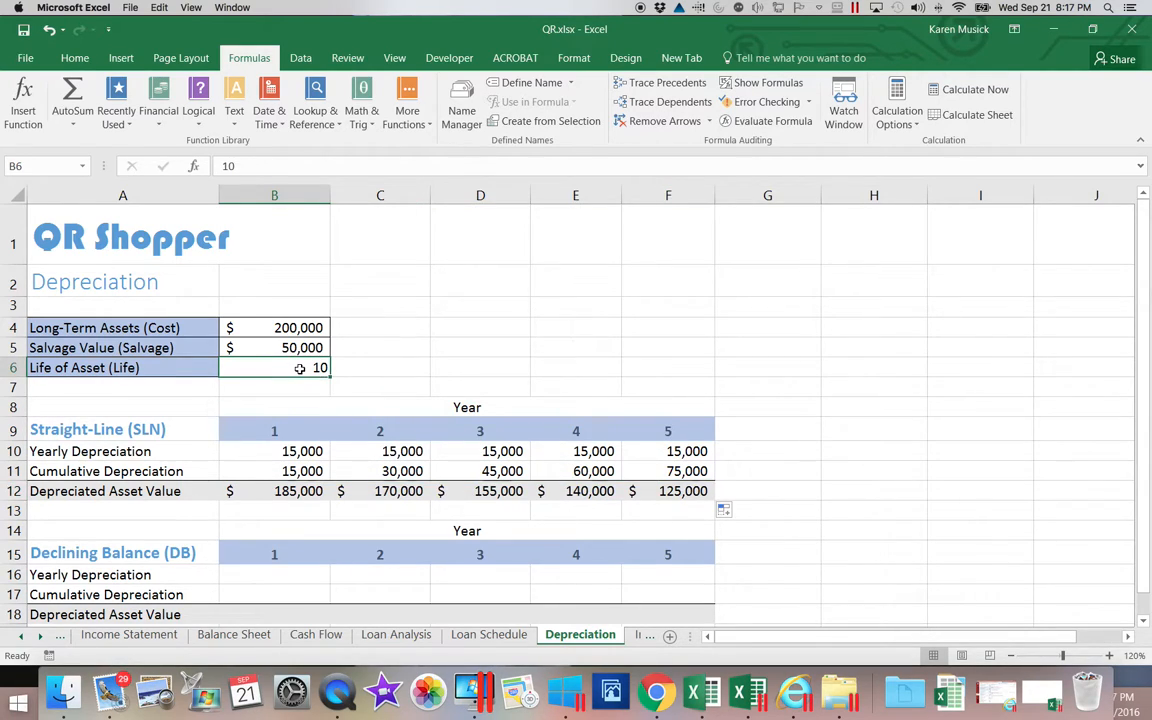
type("5")
key("Return")
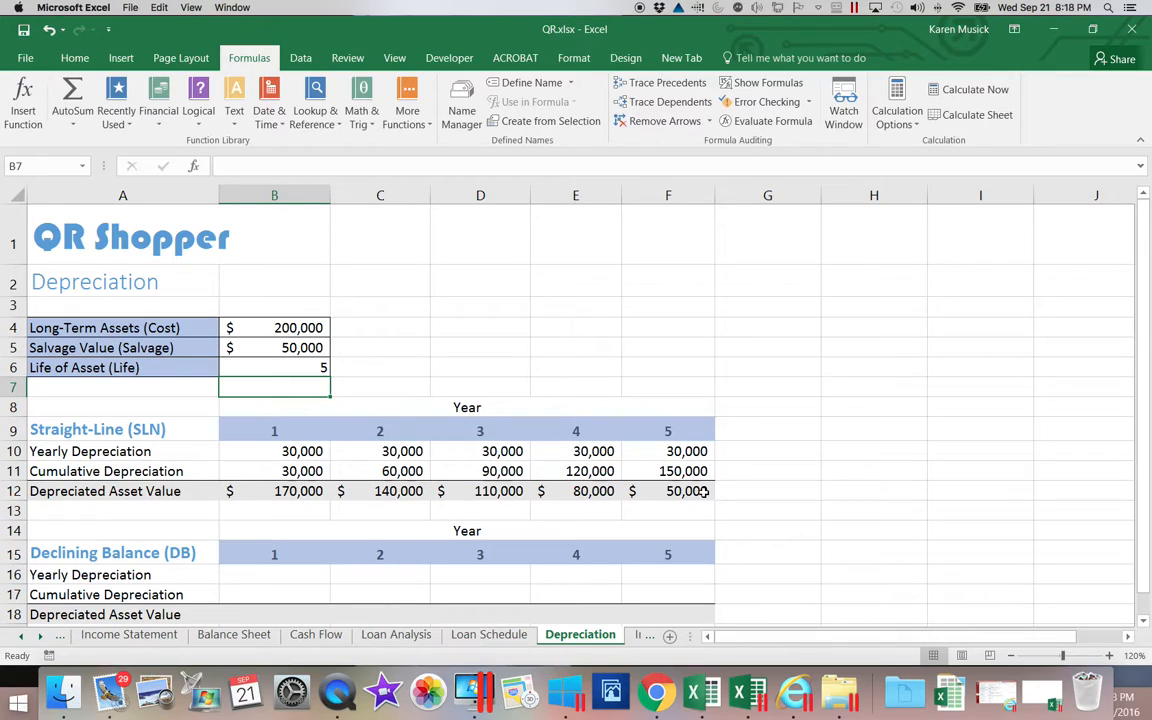
left_click(313, 372)
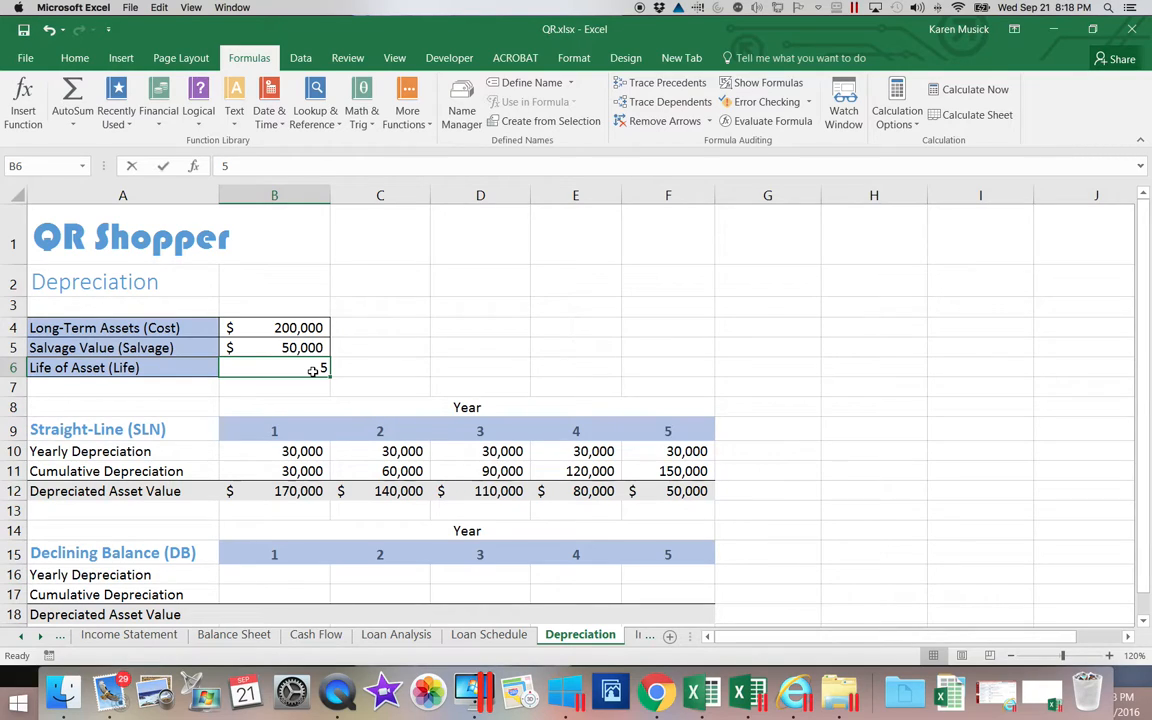
type("10")
key("Return")
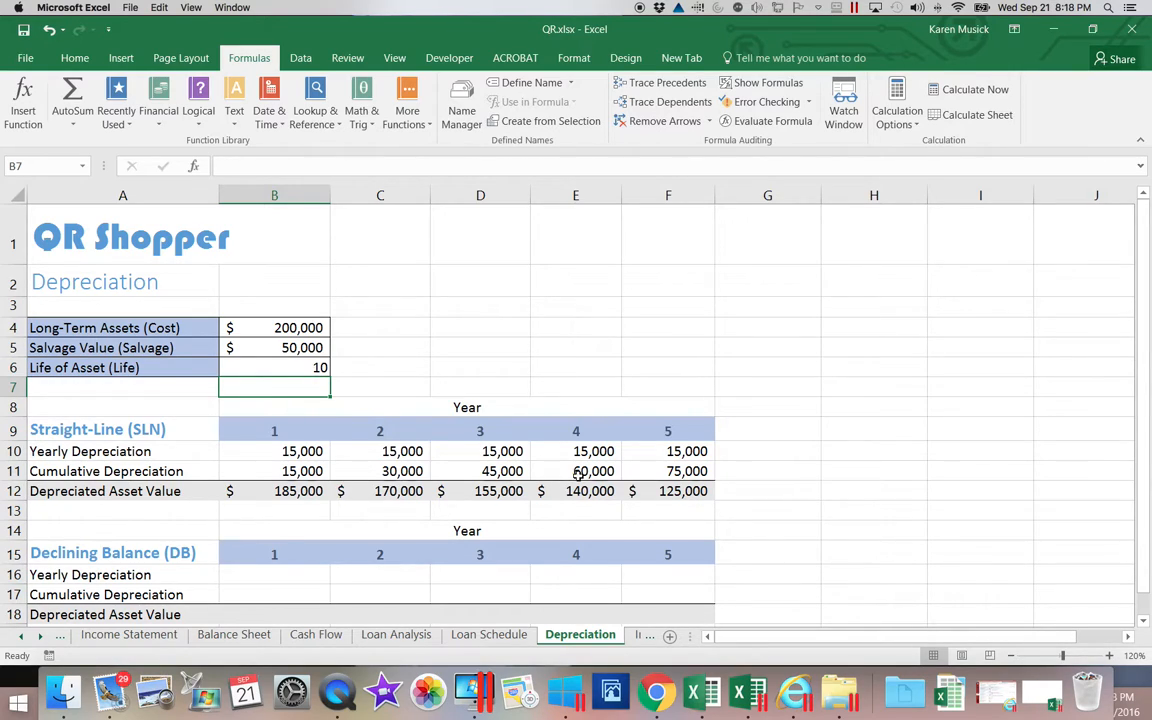
Insert the DB financial function in B16 for Year 1 declining-balance depreciation, with the absolute reference $B$4 as Cost.
left_click(1143, 620)
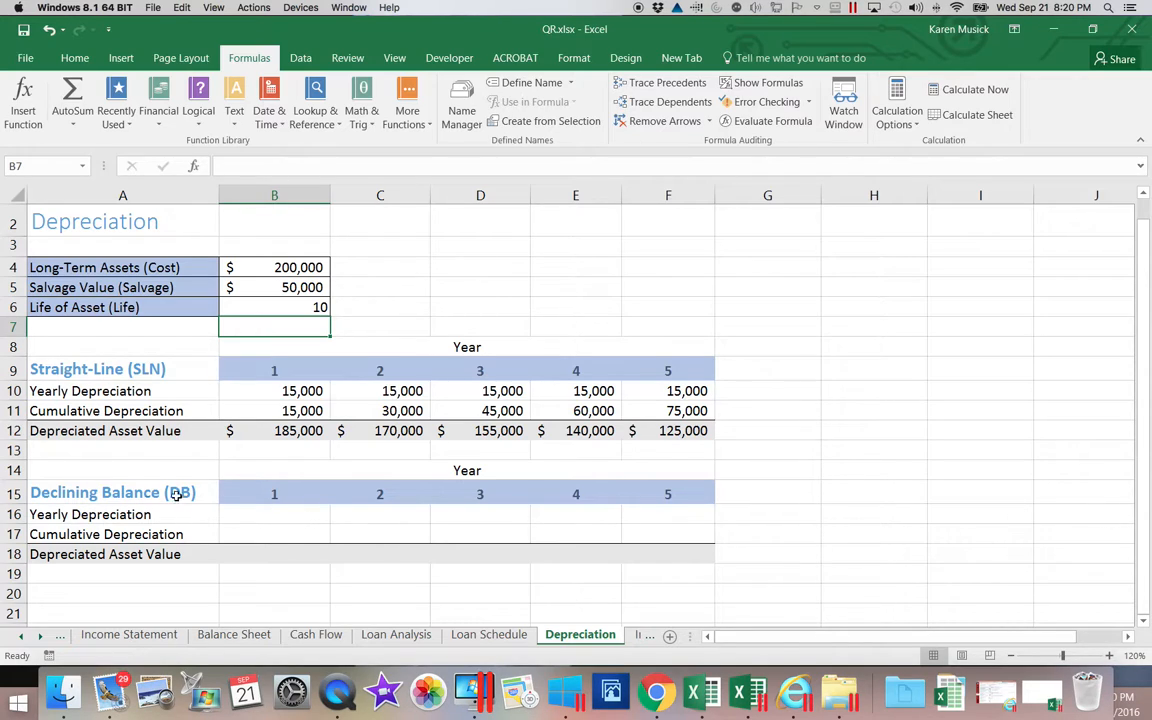
left_click(266, 516)
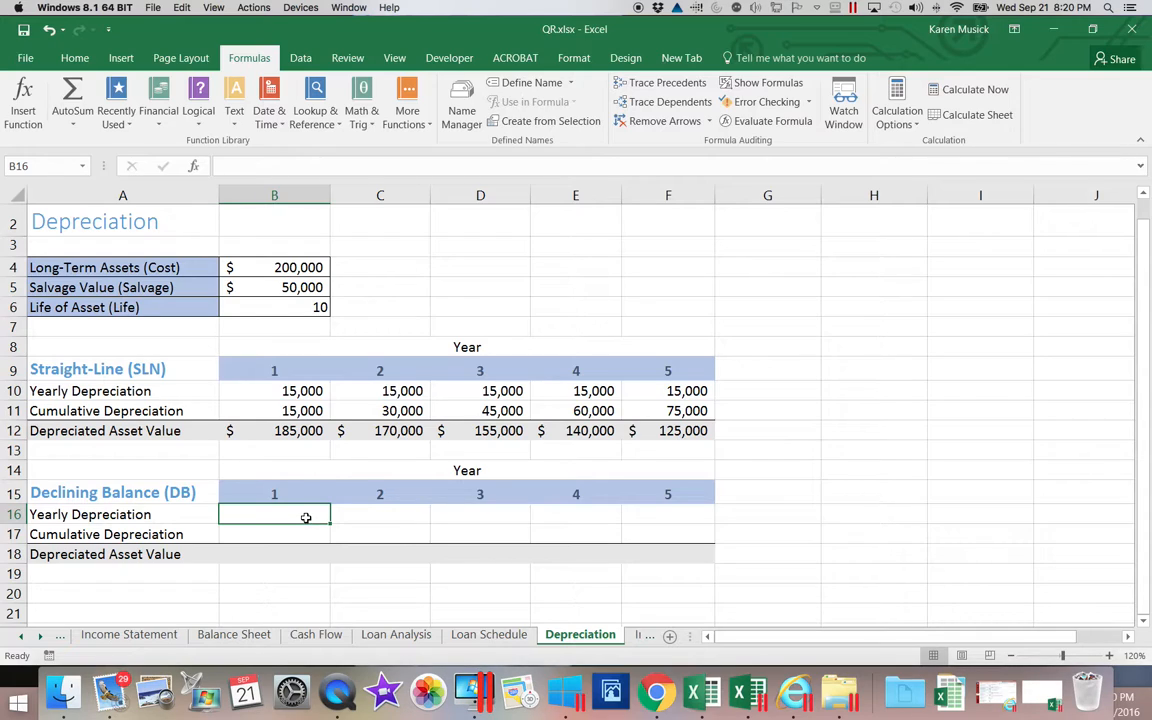
left_click(159, 124)
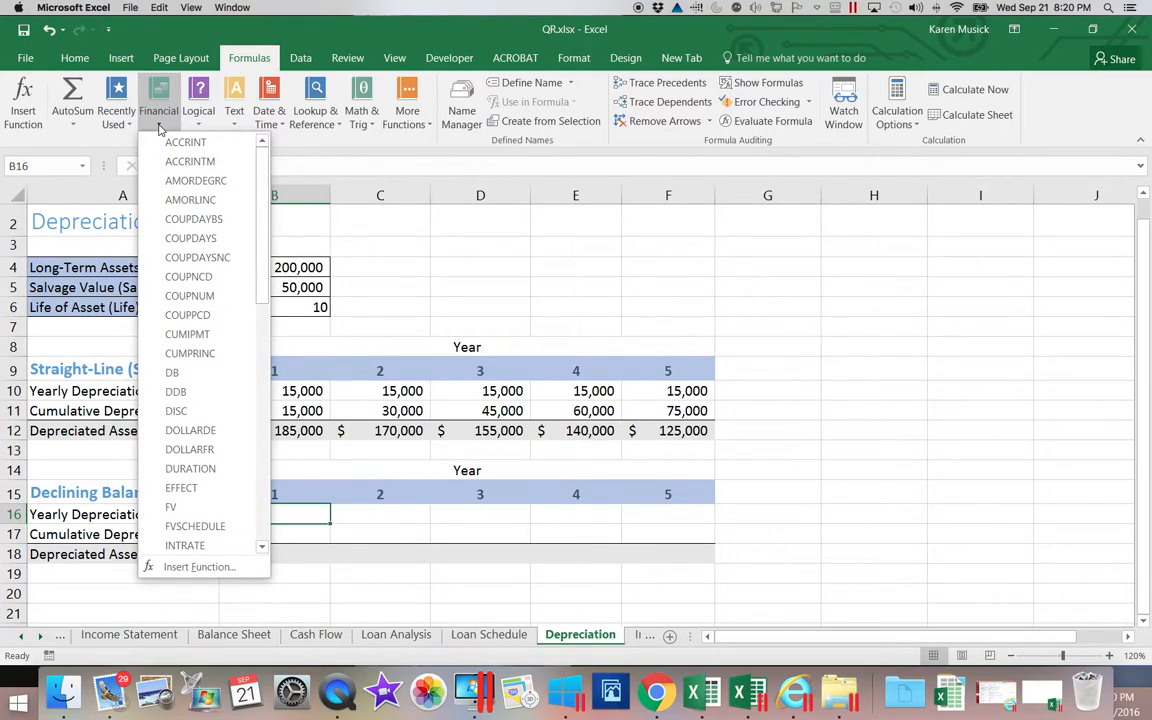
left_click(180, 374)
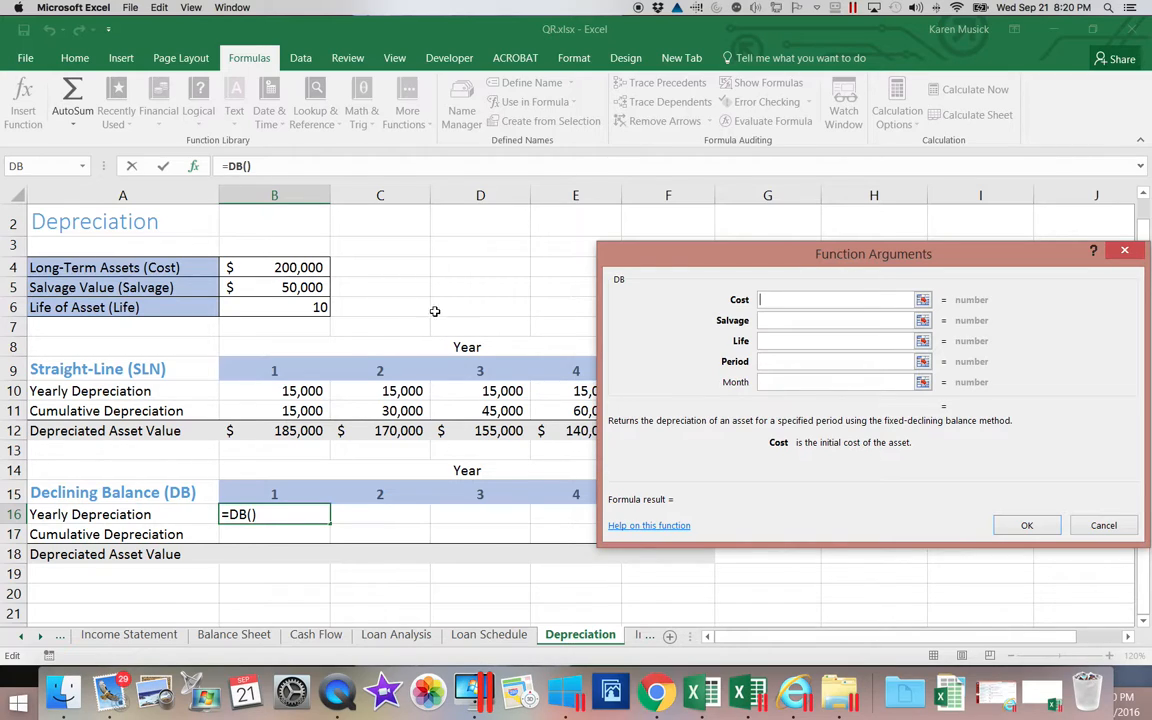
left_click(303, 265)
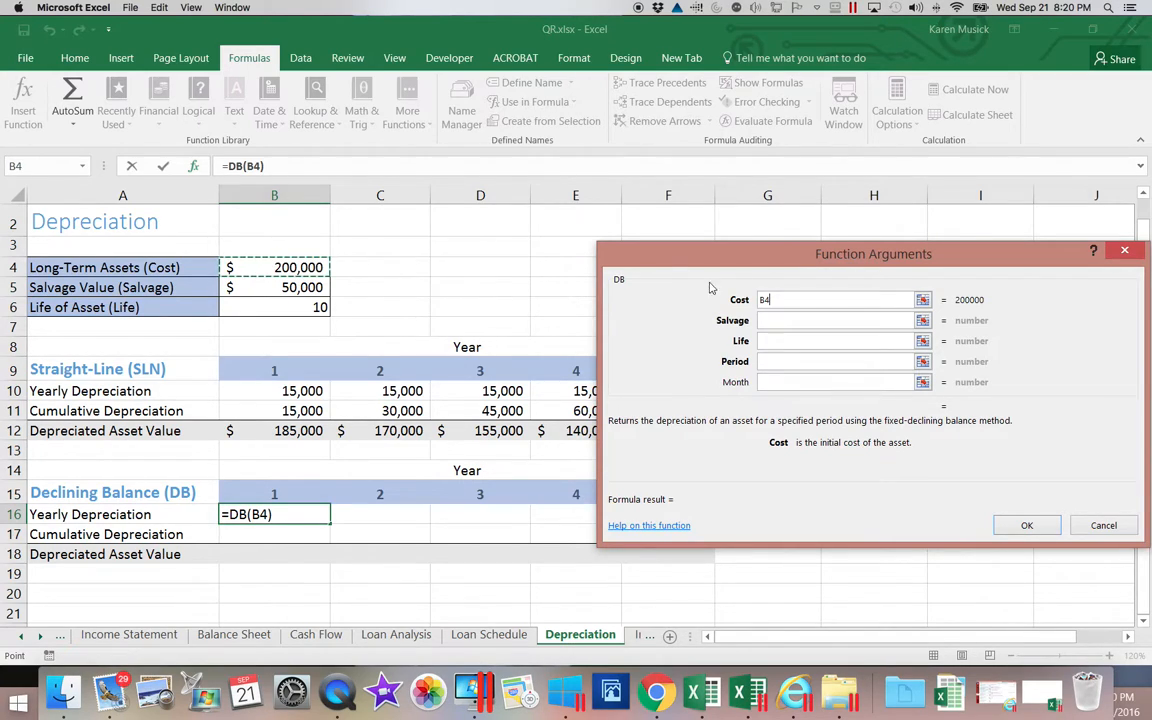
left_click(763, 301)
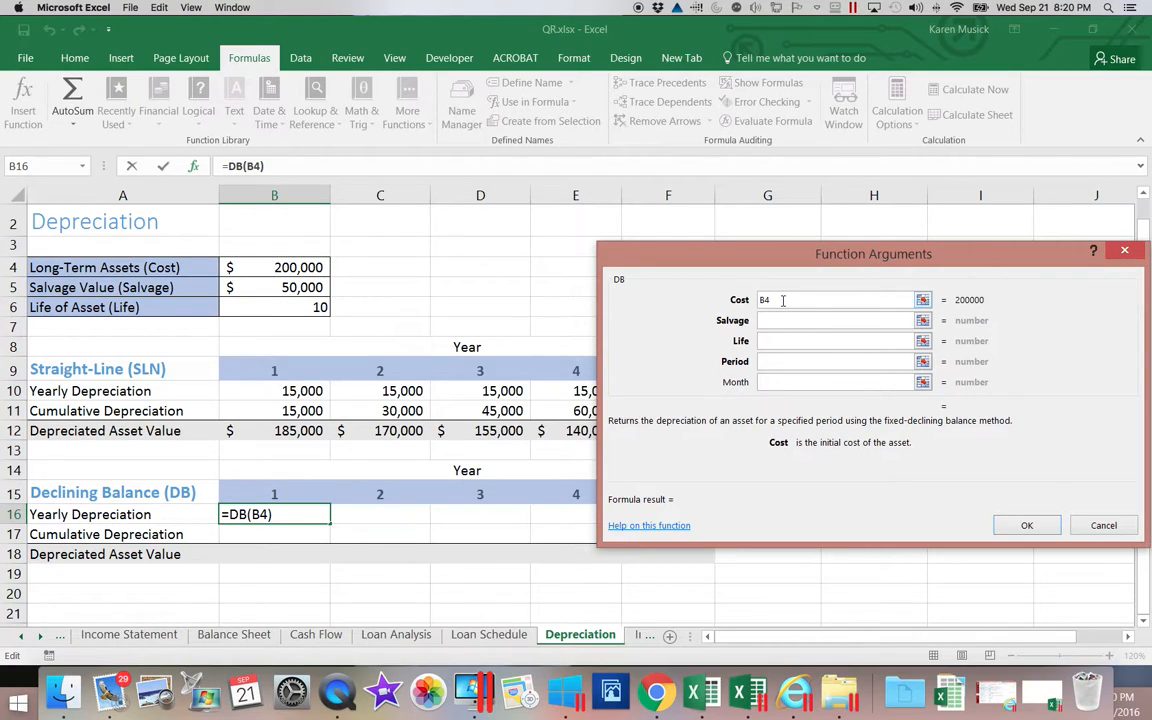
type("$")
key("Right")
type("$")
Set the Salvage argument of the DB function to the absolute reference $B$5.
left_click(781, 320)
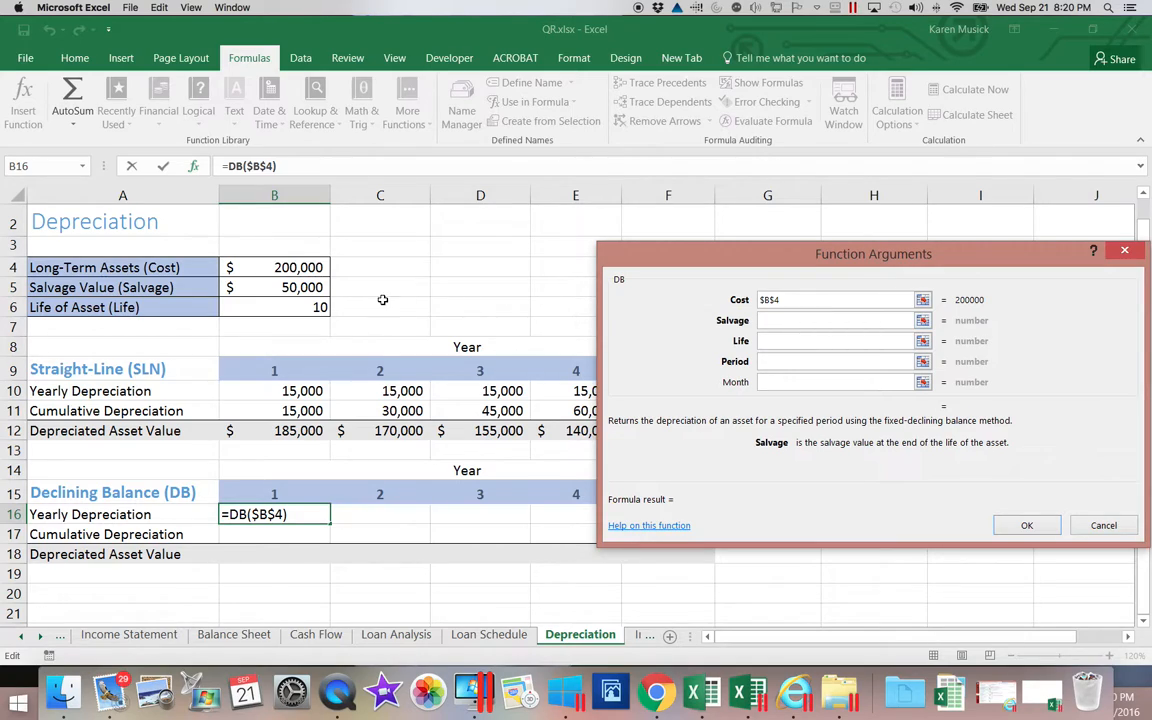
left_click(302, 288)
left_click(767, 321)
type("$B")
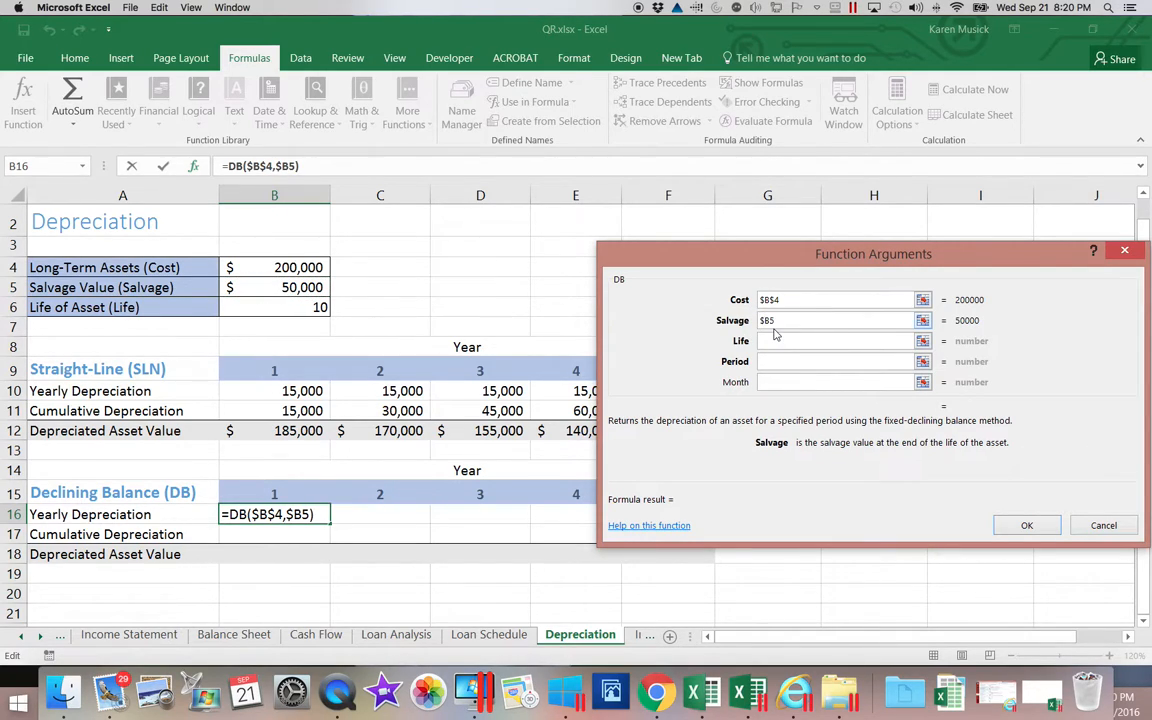
type("$")
Set the Life argument of the DB function to the absolute reference $B$6.
left_click(775, 338)
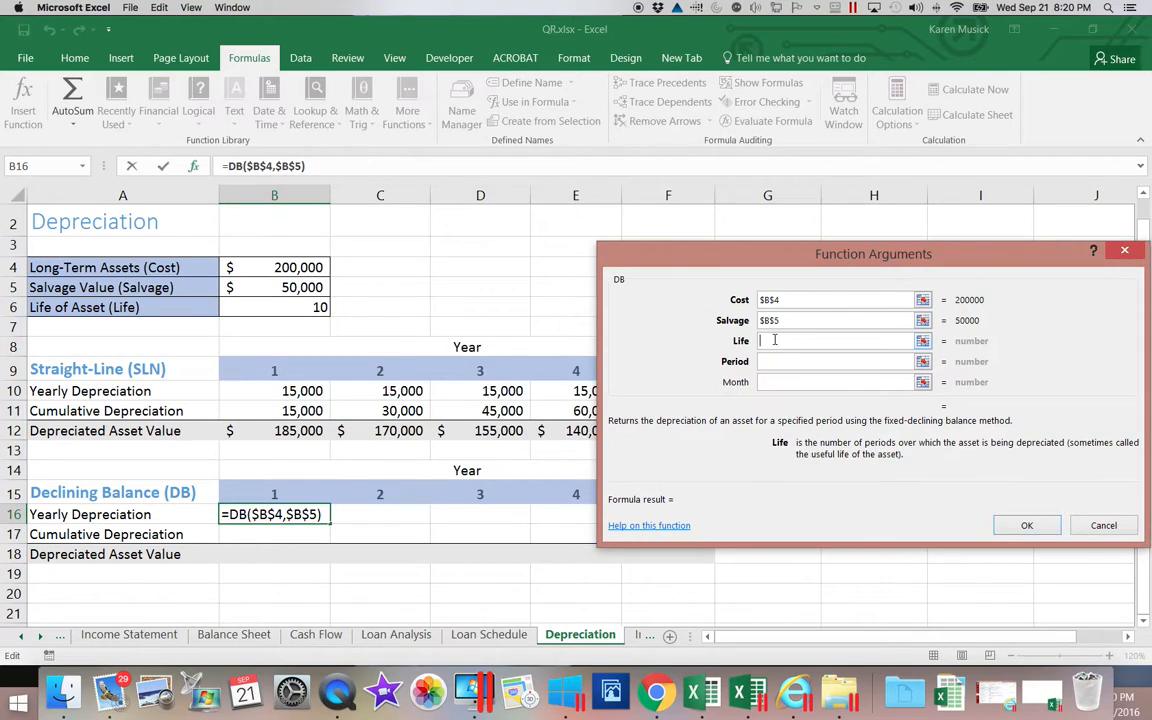
left_click(318, 306)
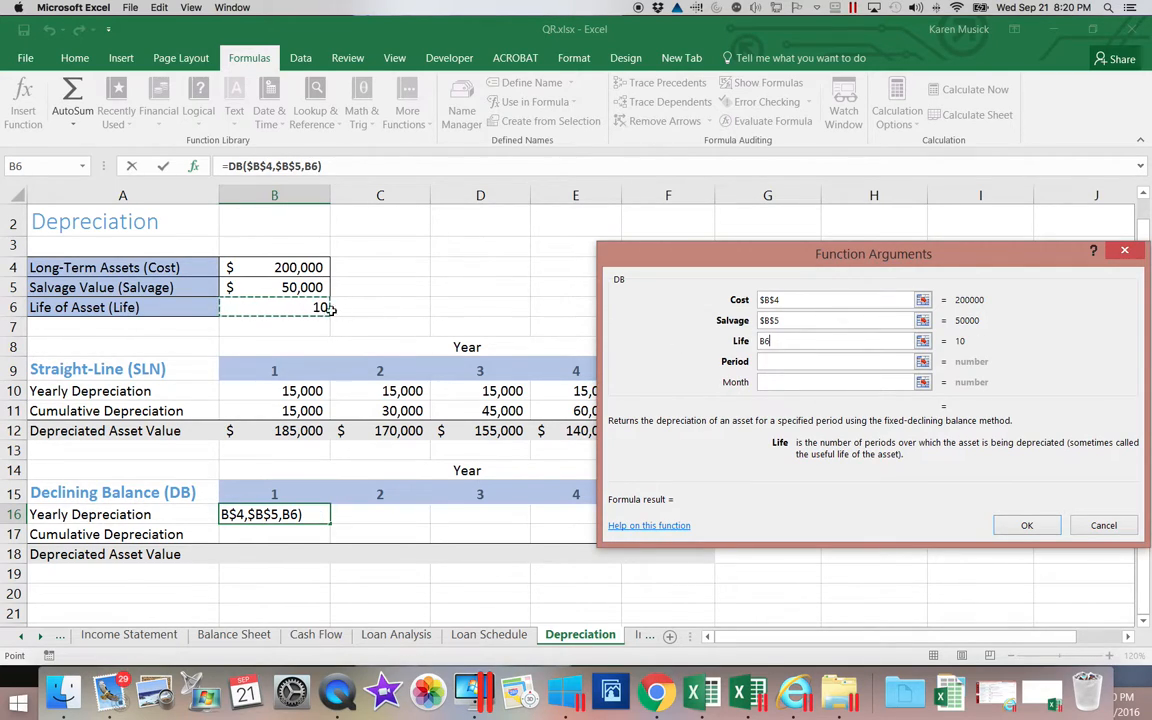
left_click(766, 341)
type("$B")
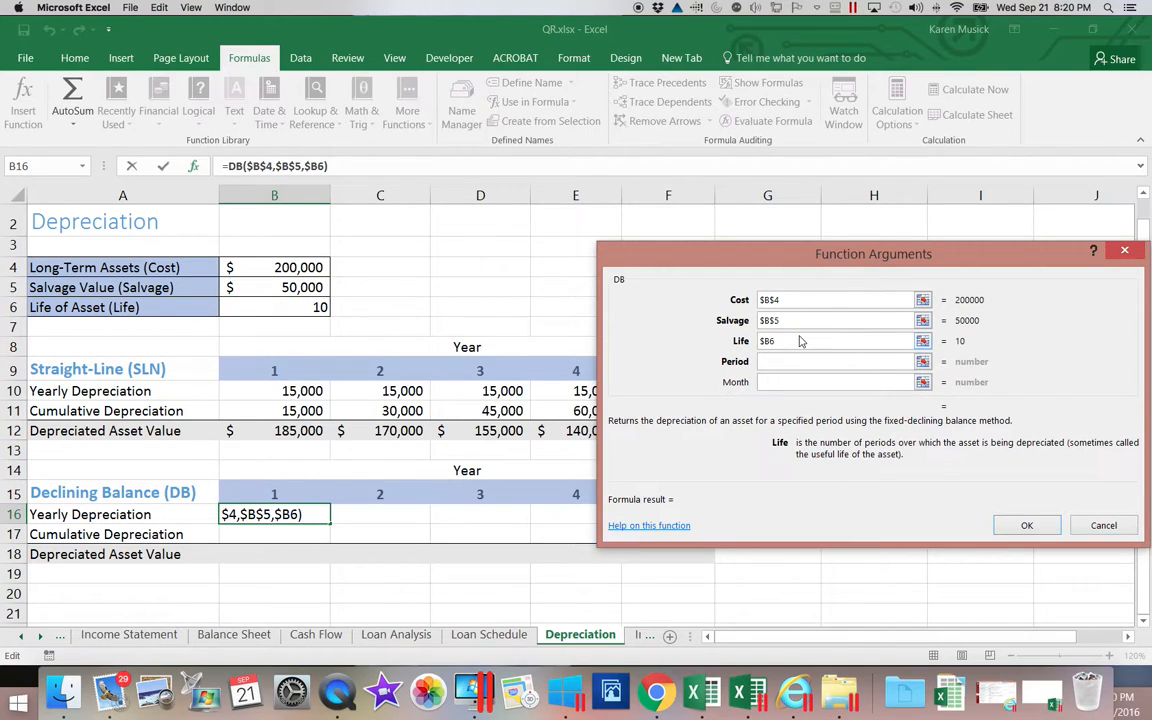
type("$")
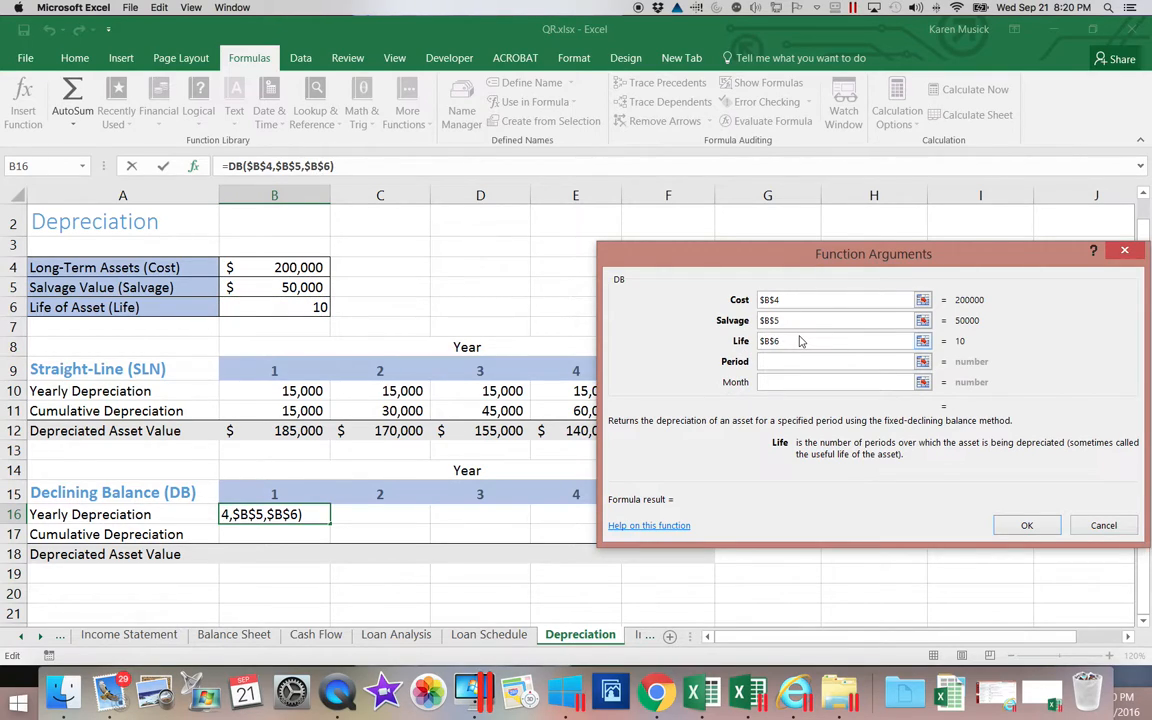
Set the Period argument of the DB function to the relative reference B15 and complete the function.
left_click(766, 362)
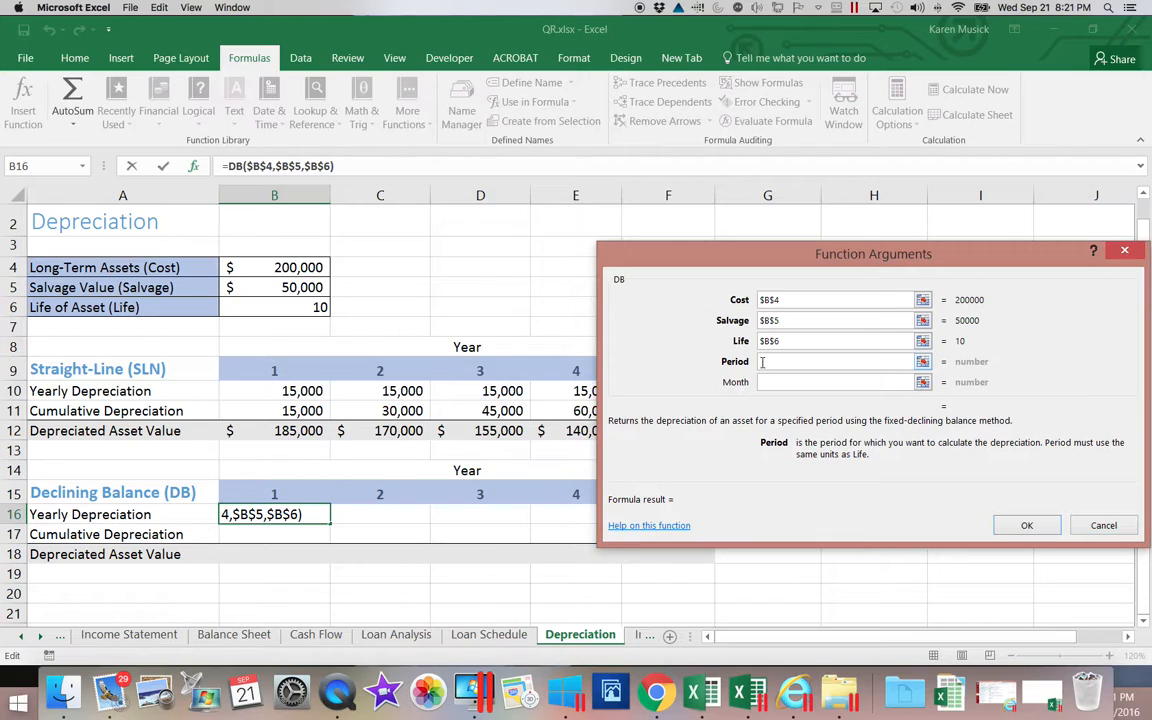
left_click(289, 490)
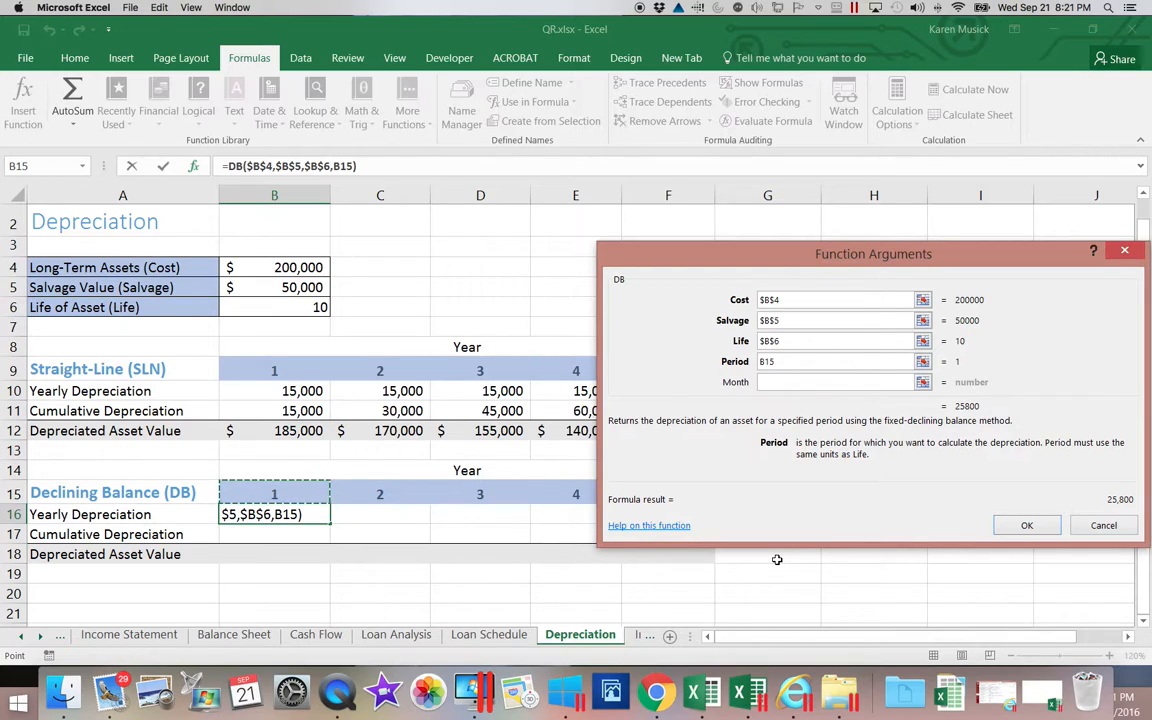
left_click(1030, 527)
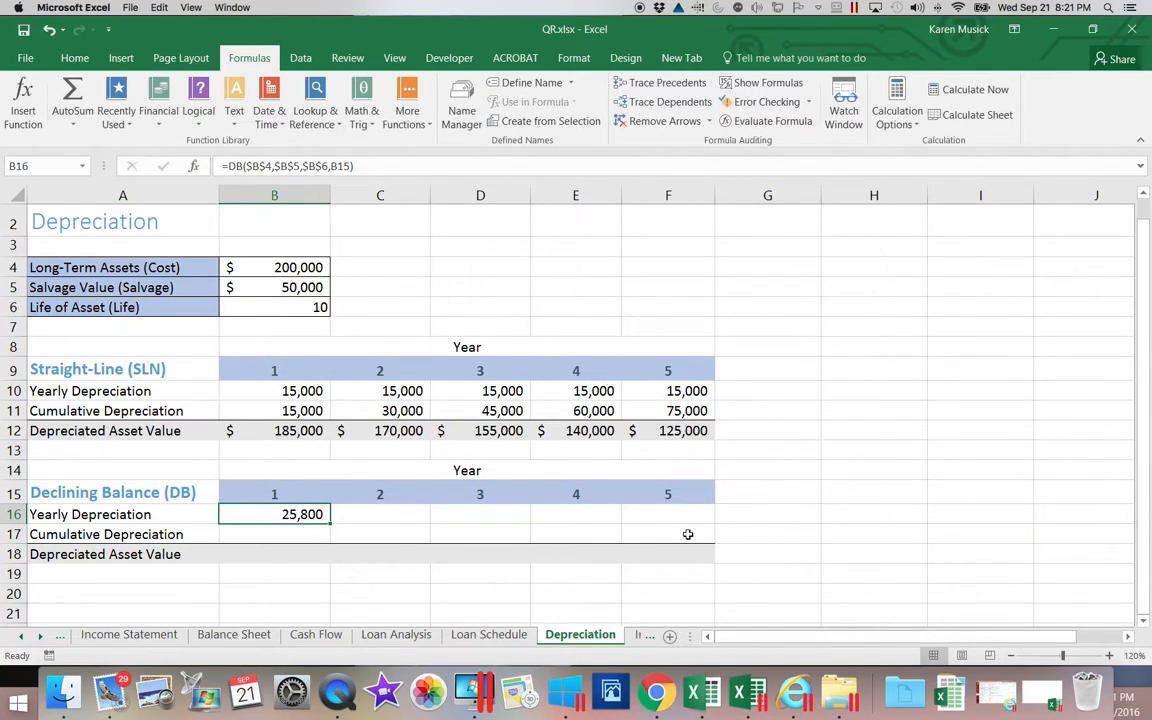
Copy the straight-line cumulative depreciation and depreciated asset value formulas in B11:F12 into the declining-balance section starting at B17.
left_click_drag(290, 410, 663, 432)
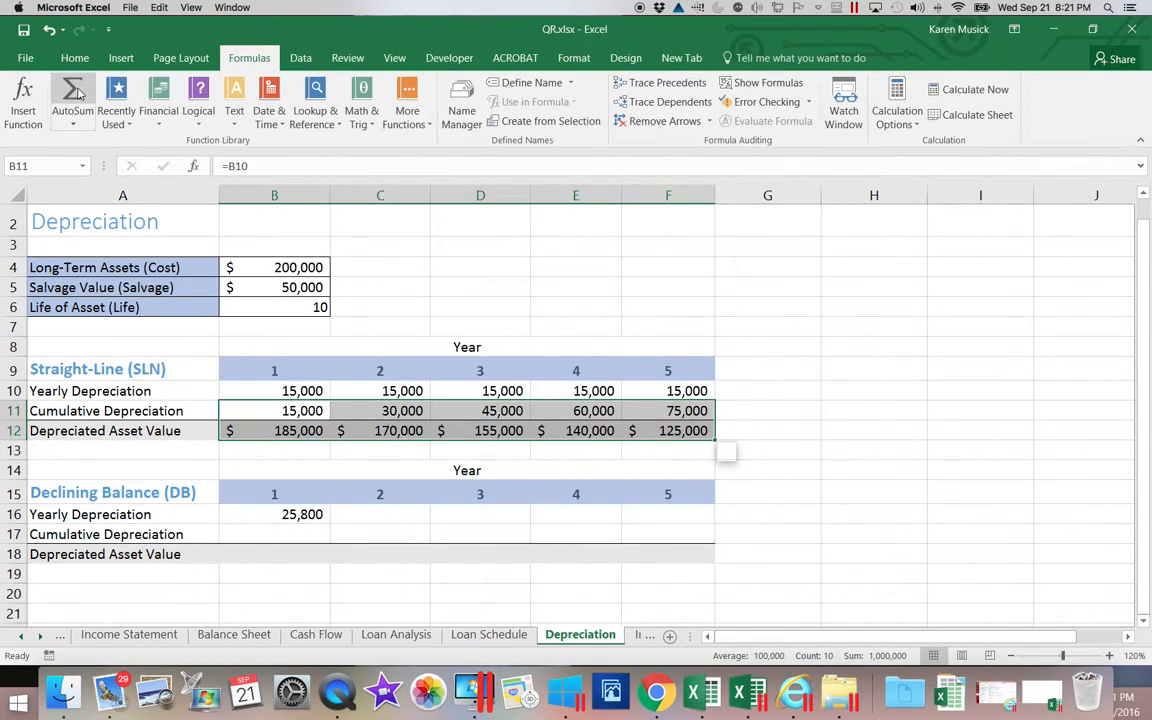
left_click(74, 57)
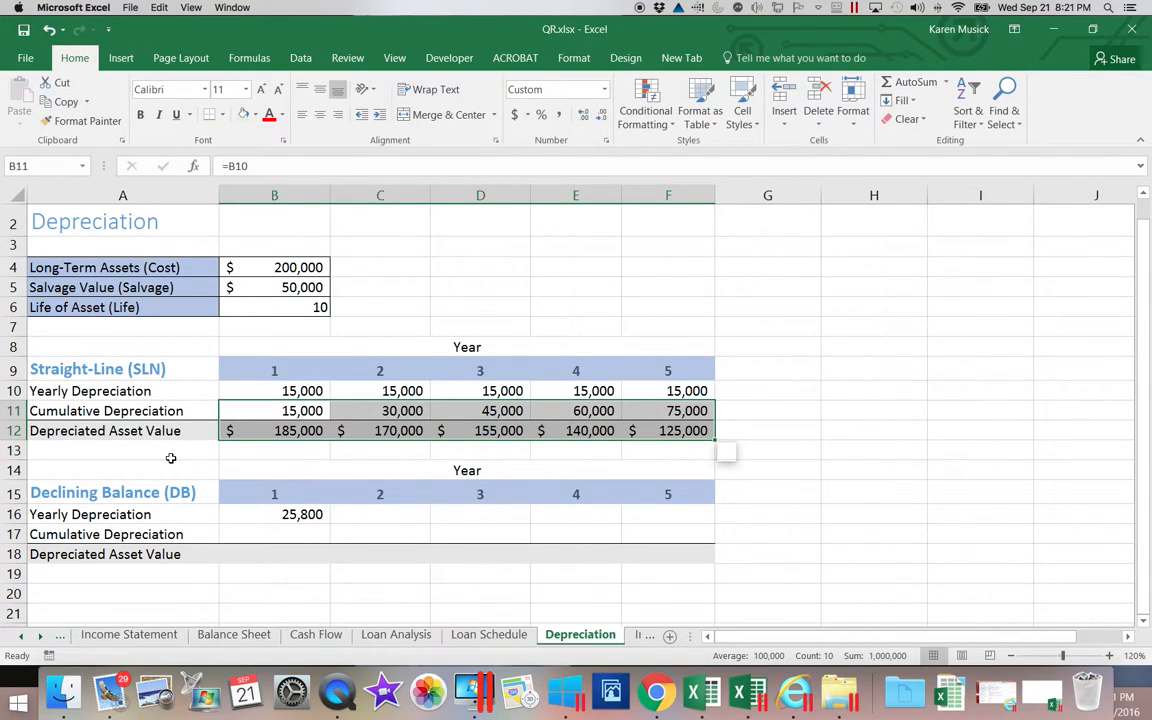
left_click(244, 534)
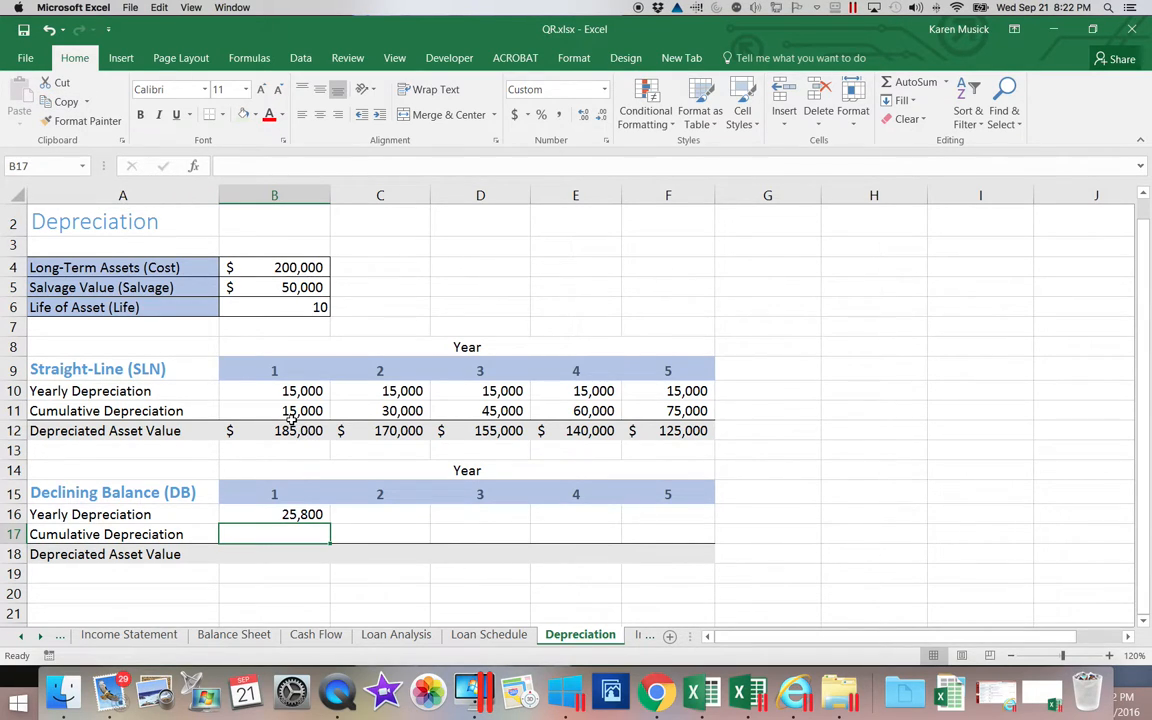
left_click_drag(286, 408, 675, 428)
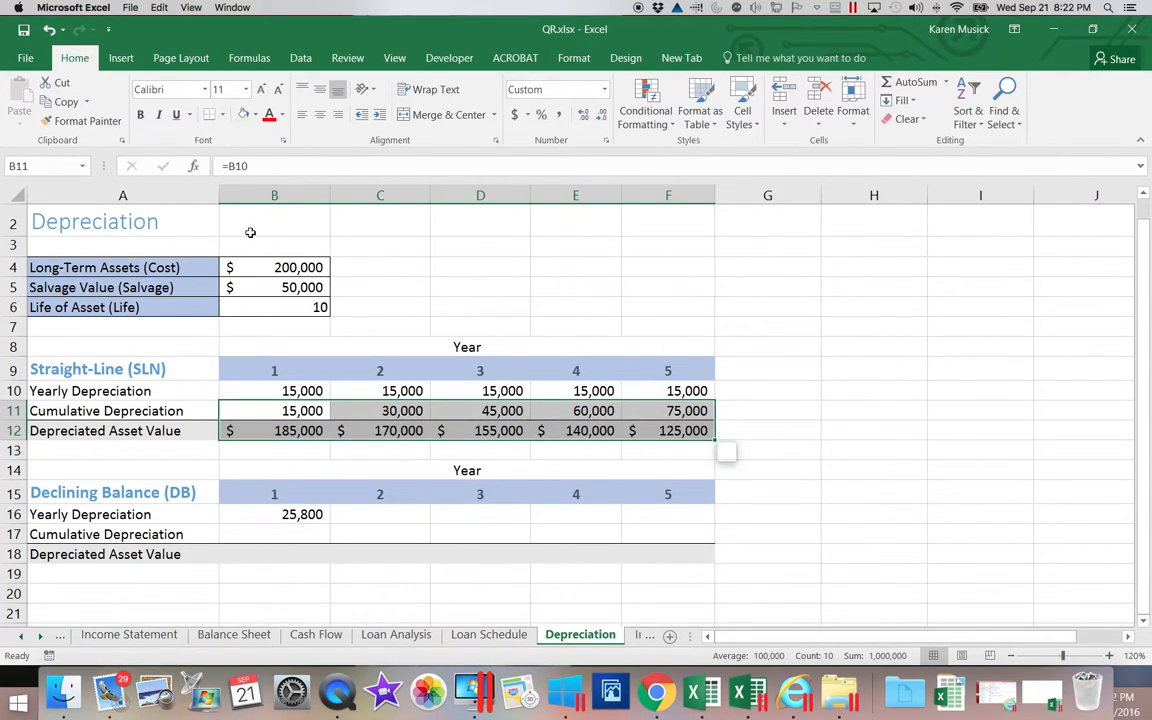
left_click(68, 101)
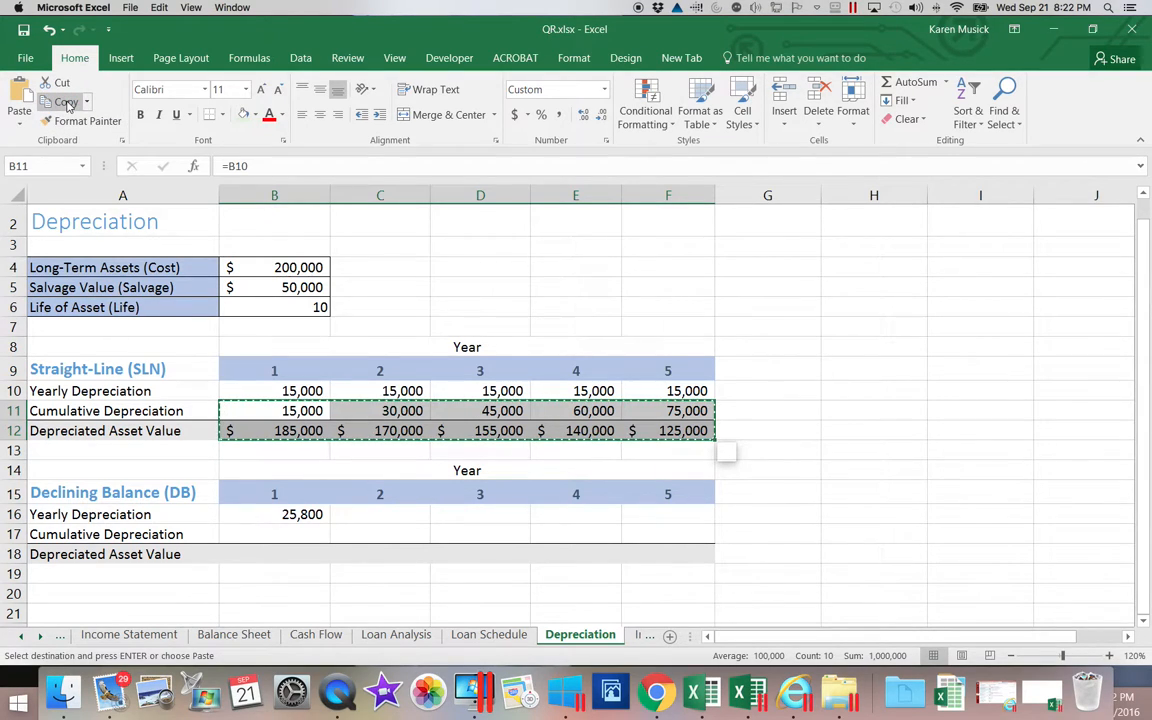
left_click(264, 535)
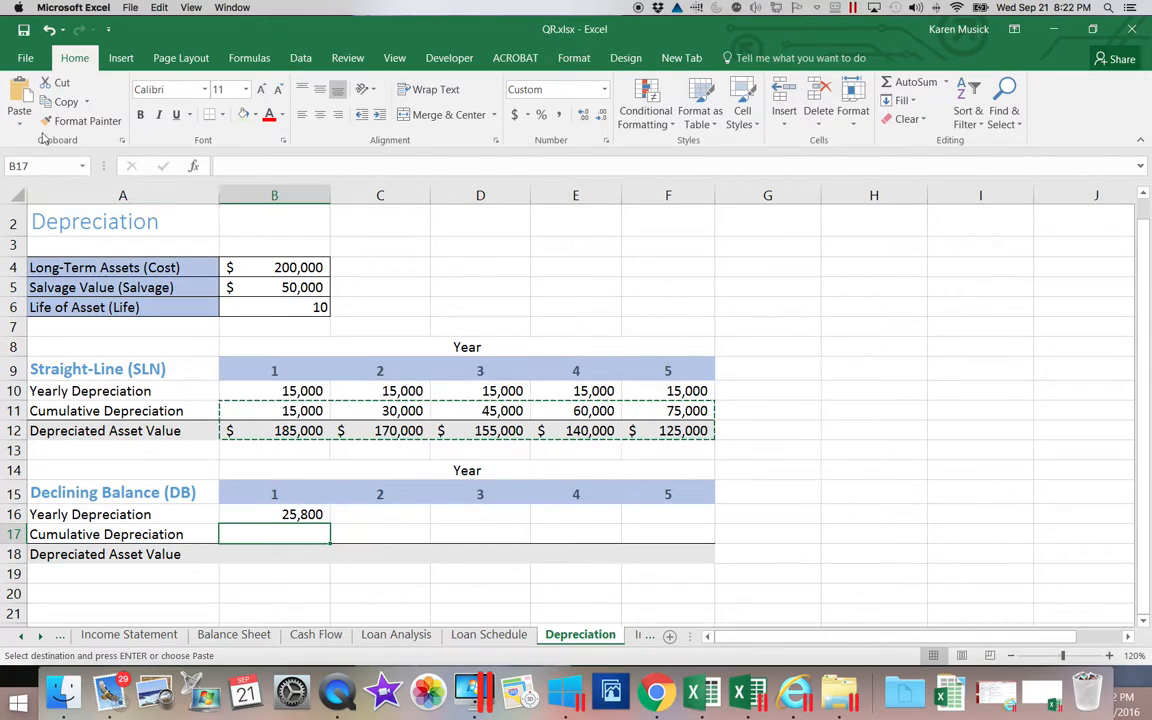
left_click(22, 93)
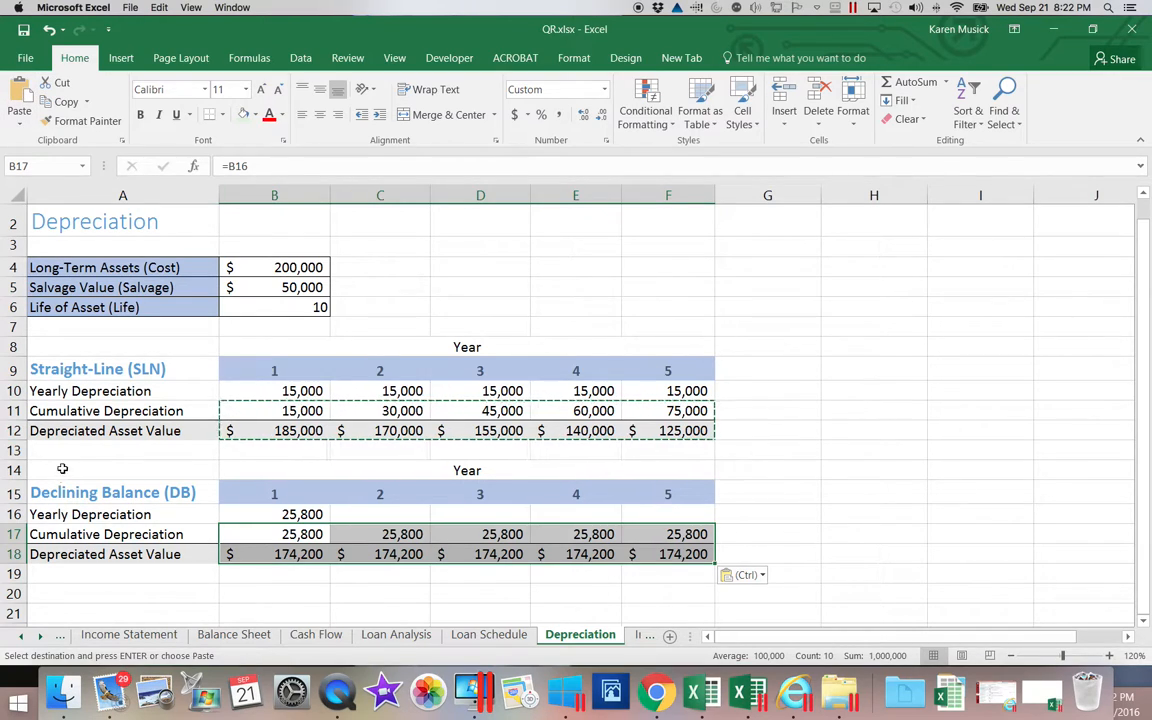
Fill the DB yearly depreciation formula from B16 across to F16 for Years 2 through 5.
left_click(299, 514)
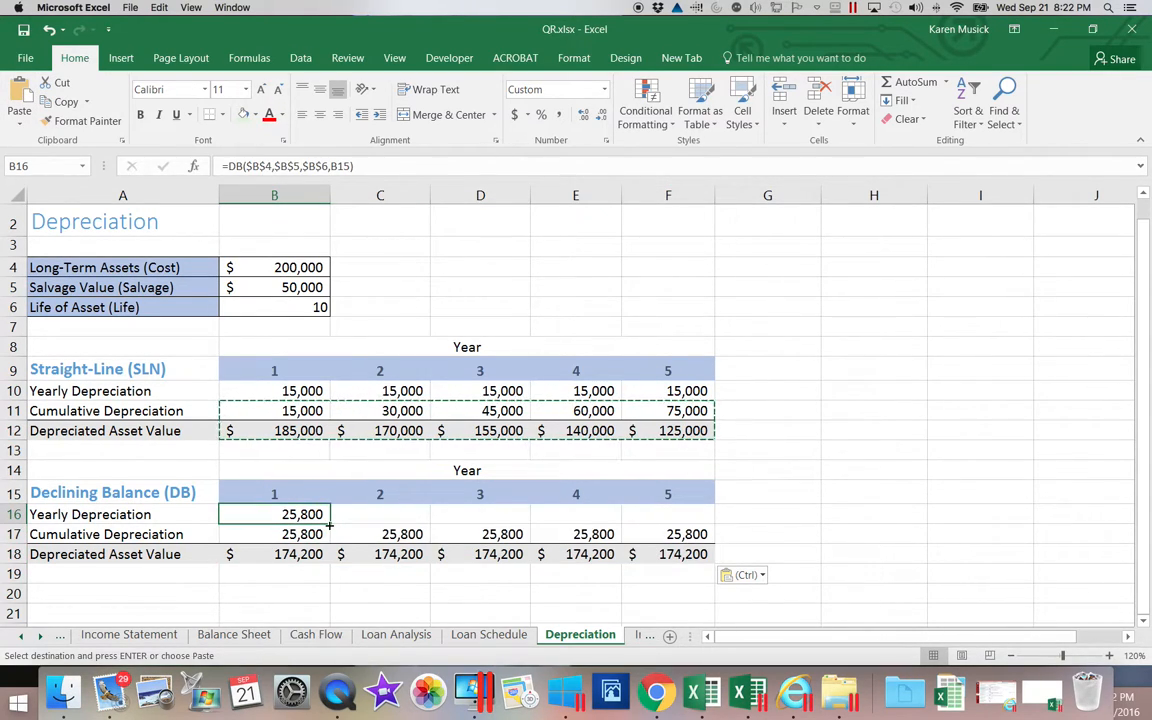
left_click_drag(330, 524, 690, 530)
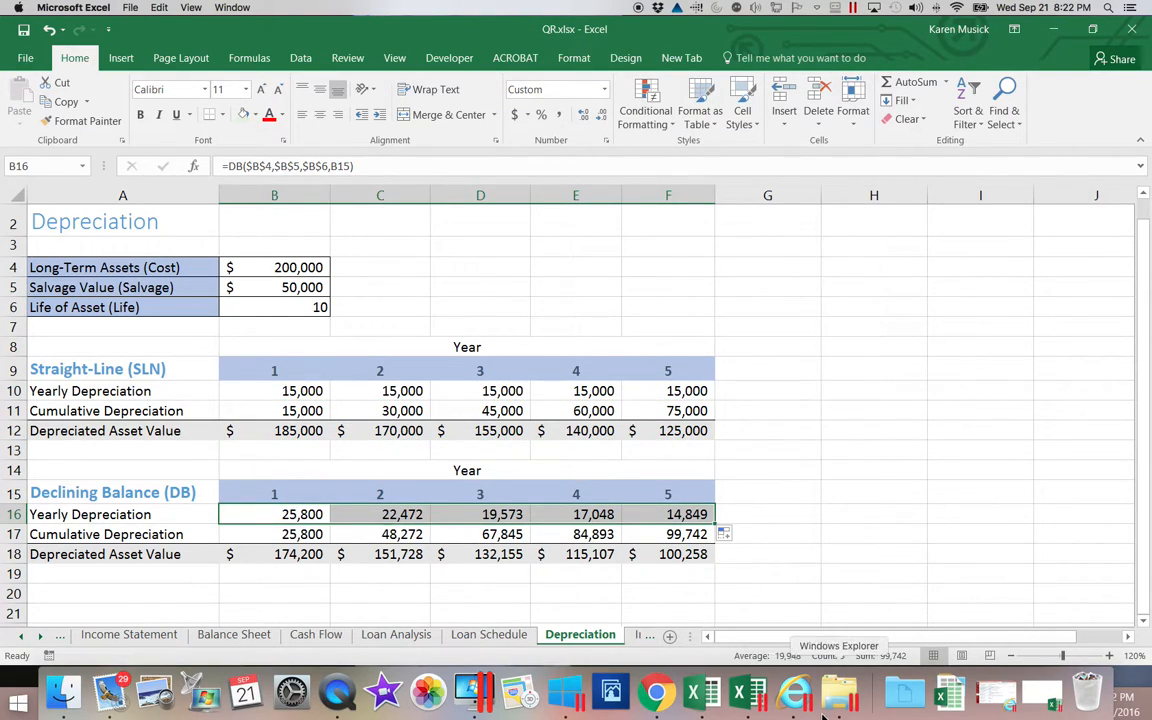
left_click(855, 568)
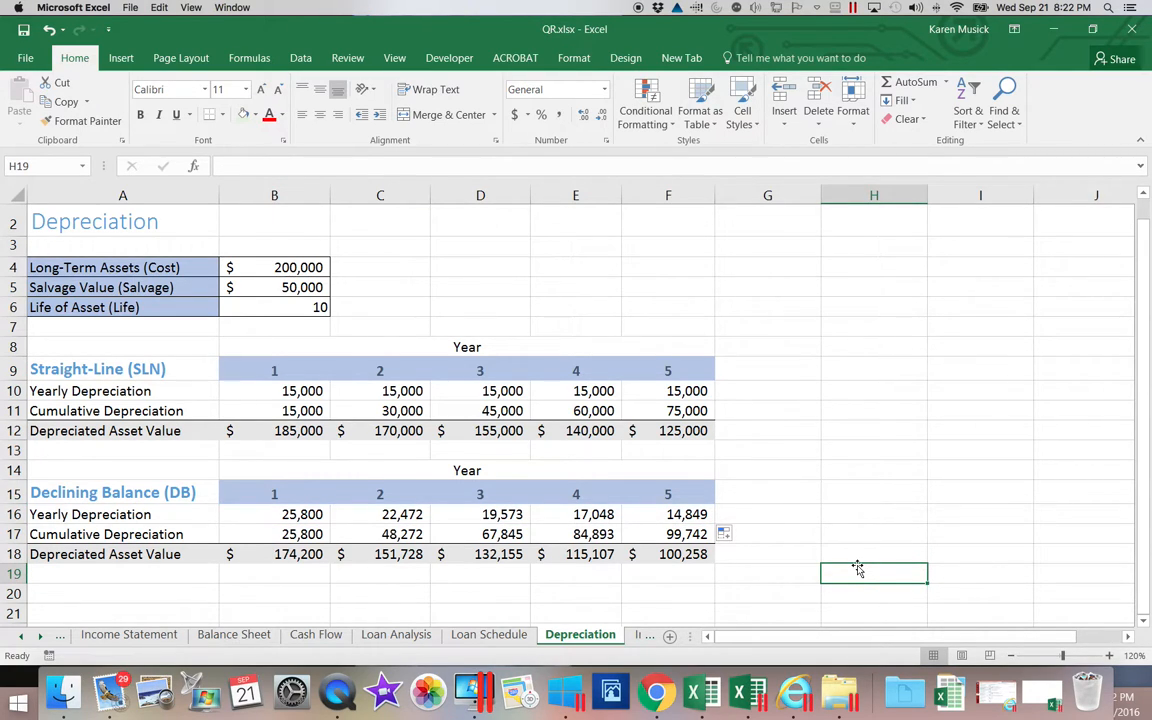
scroll(780, 540, "right", 3)
scroll(780, 540, "down", 3)
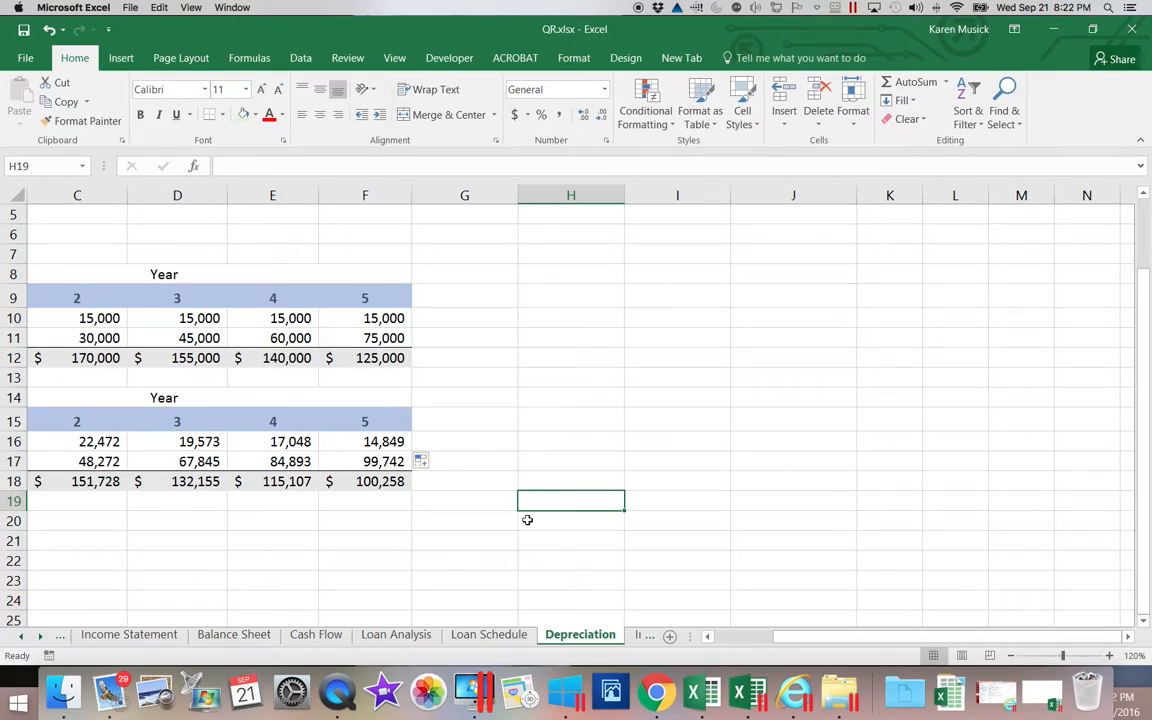
scroll(720, 638, "left", 2)
scroll(720, 638, "up", 1)
left_click_drag(720, 640, 718, 640)
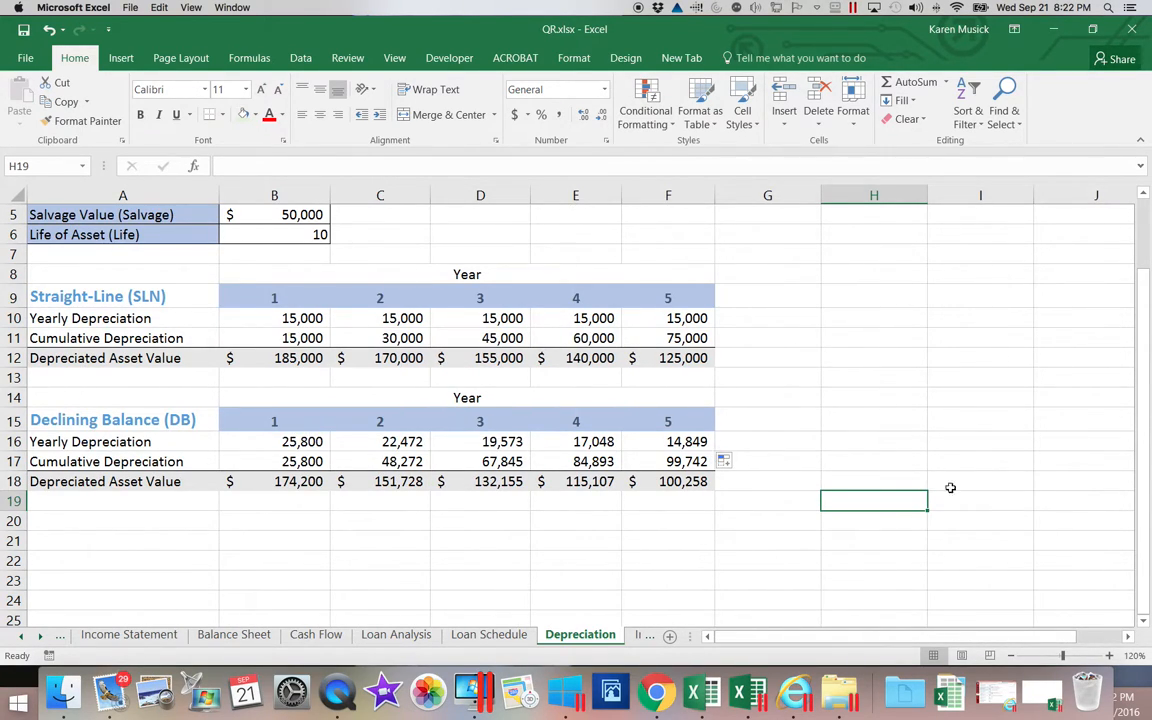
left_click_drag(1138, 523, 1139, 480)
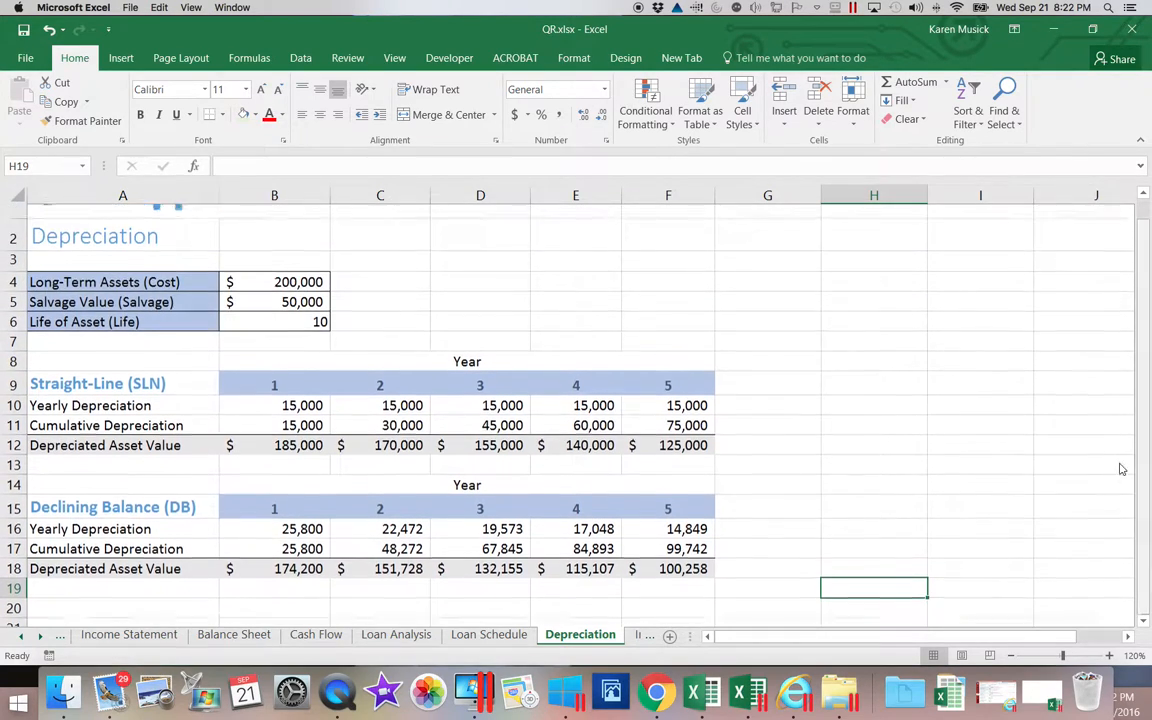
Set the Life of Asset in B6 to 5 to test its effect on both depreciation schedules.
left_click(300, 312)
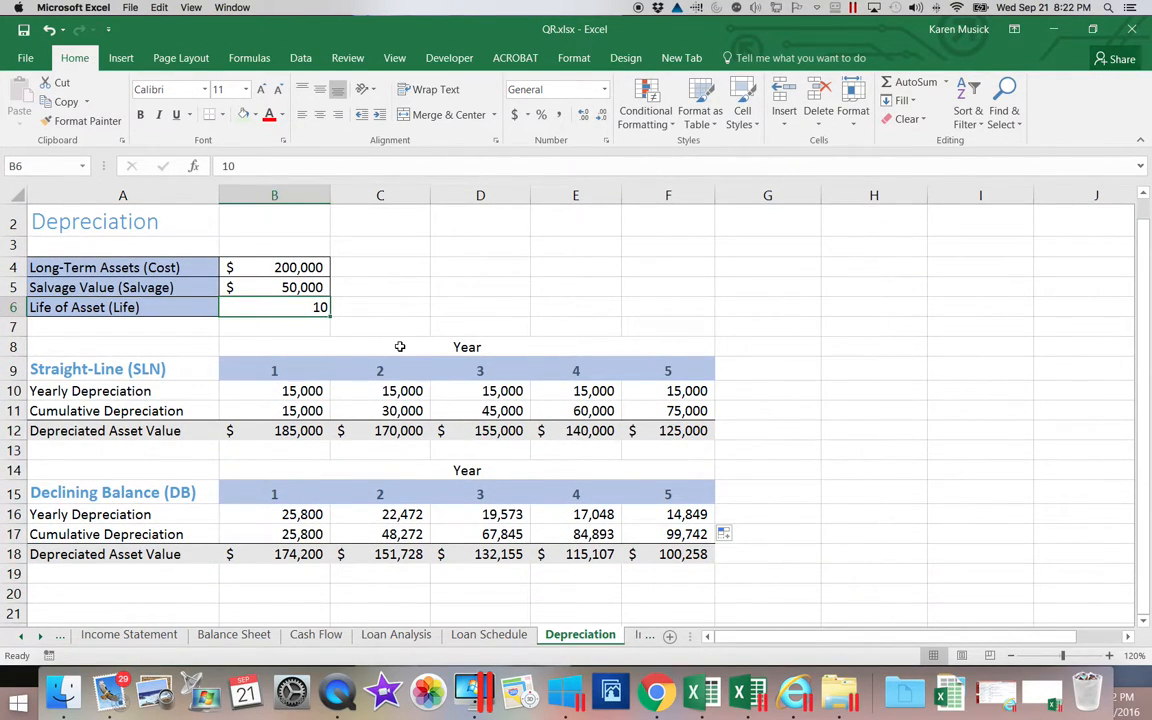
type("5")
key("Return")
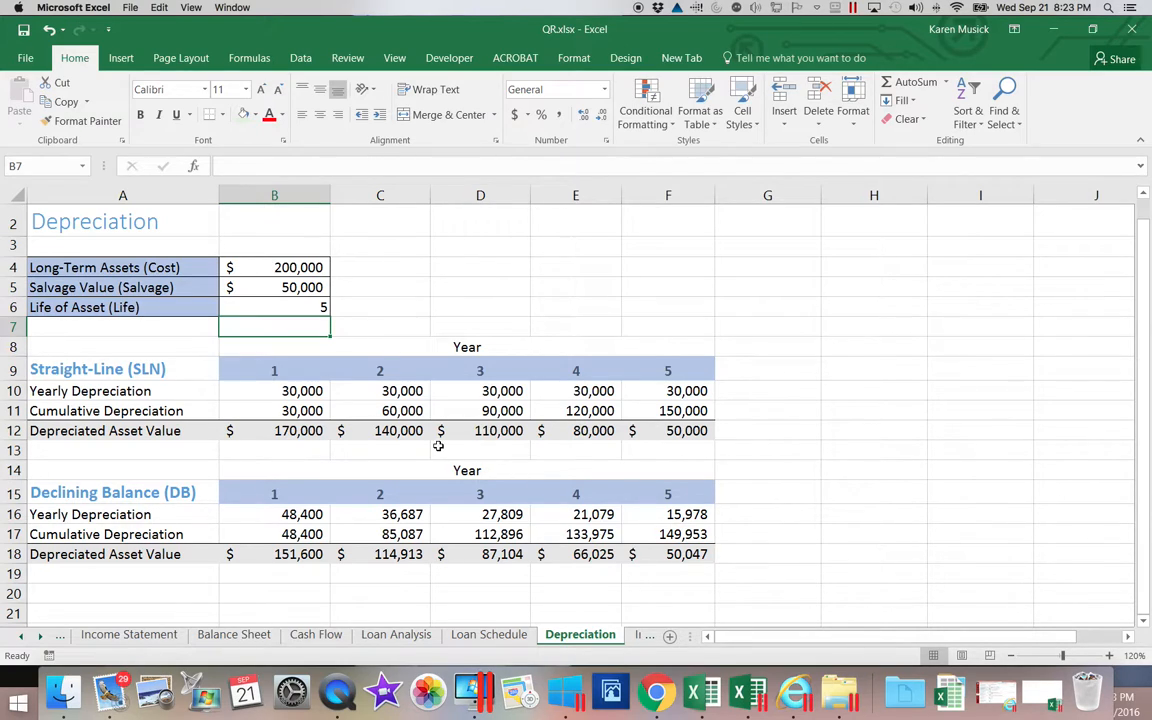
Restore the Life of Asset in B6 to 10.
left_click(281, 307)
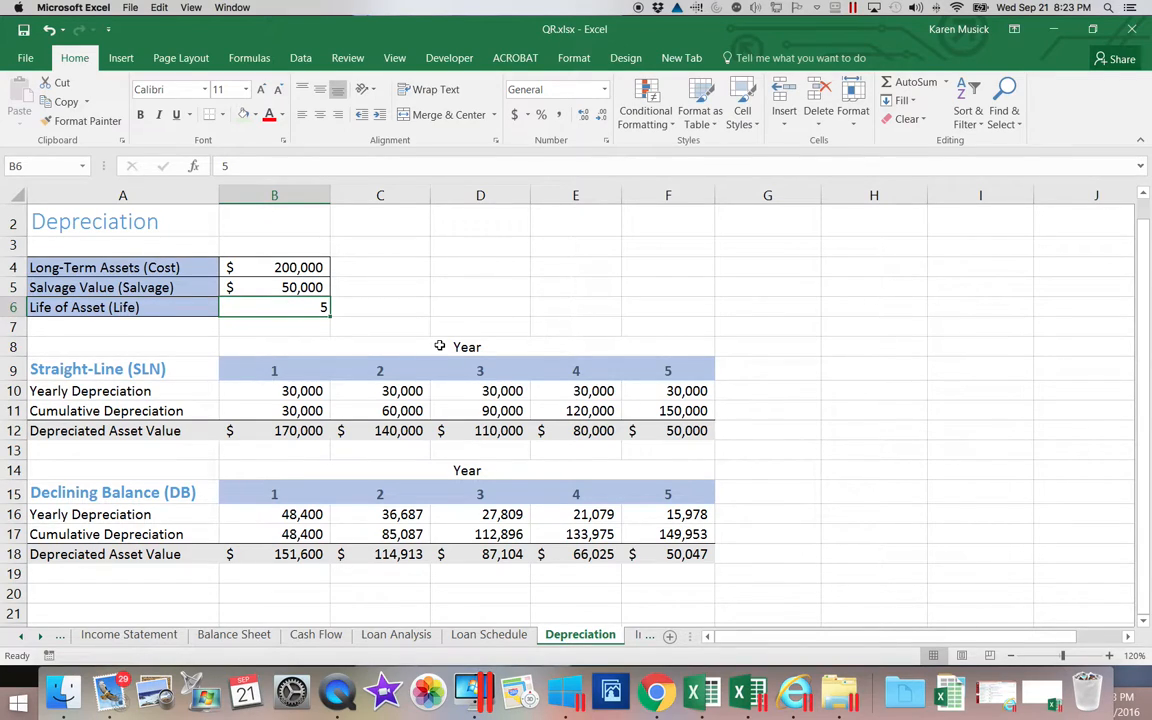
type("10")
key("Return")
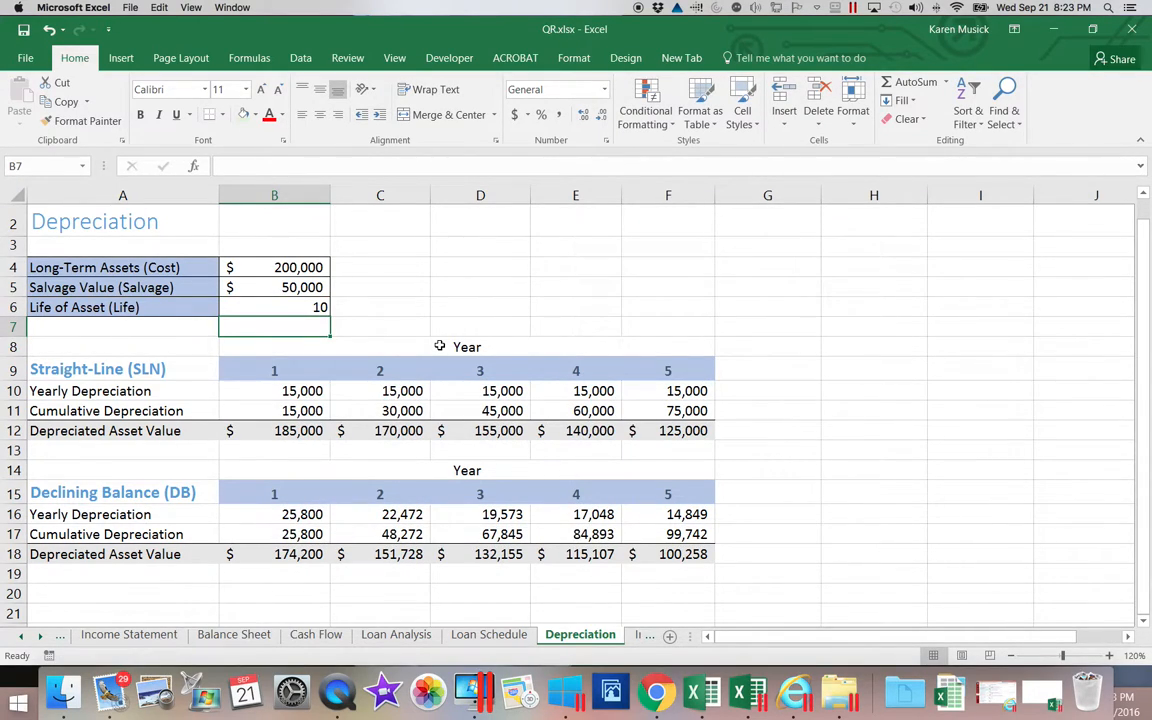